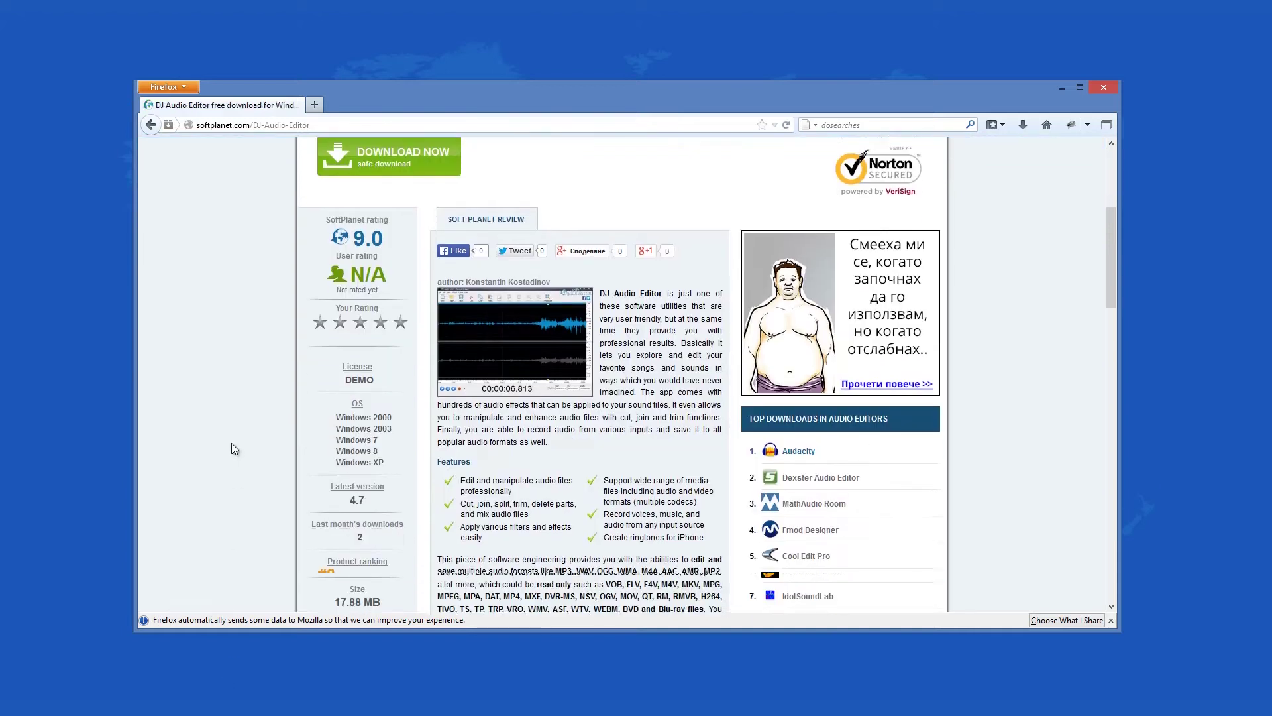
{"action": "scroll", "coordinate": [231, 442], "scroll_direction": "down", "scroll_amount": 3}
Scroll down and back up through the SoftPlanet DJ Audio Editor page in Firefox.
{"action": "scroll", "coordinate": [232, 442], "scroll_direction": "up", "scroll_amount": 7}
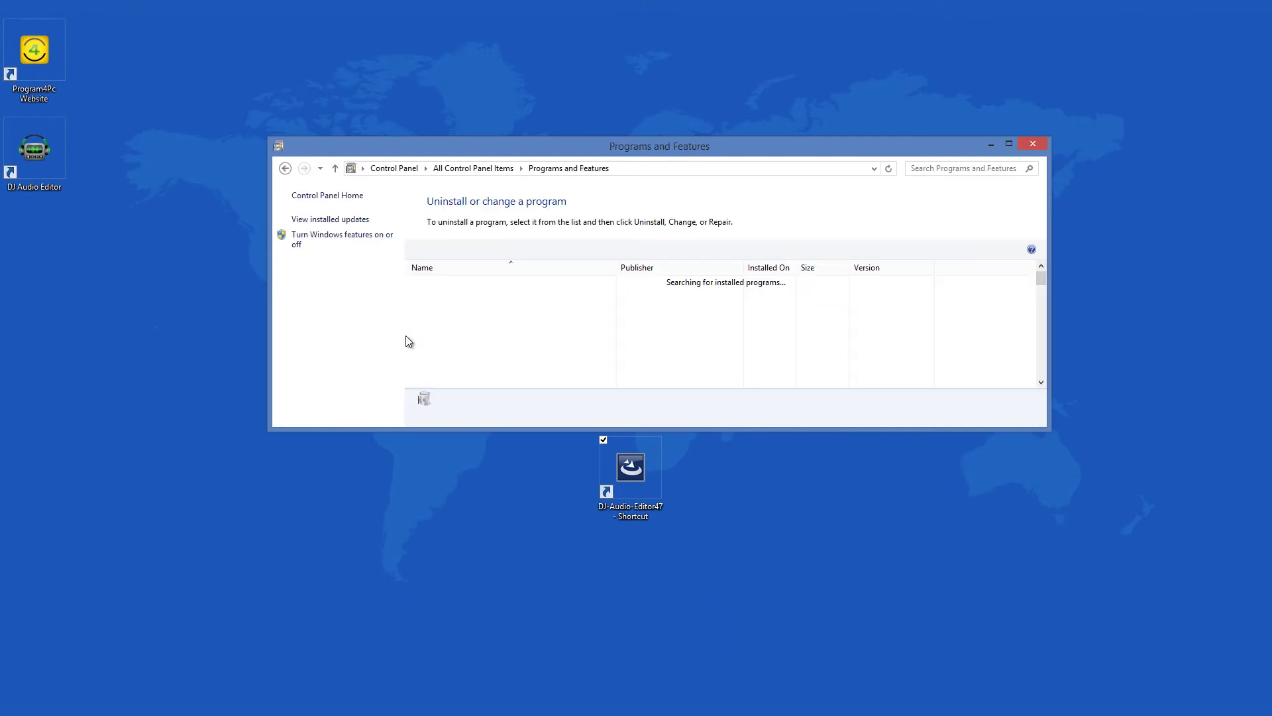
Jump to DJ Audio Editor in the installed programs list by typing 'd'.
{"action": "key", "text": "d"}
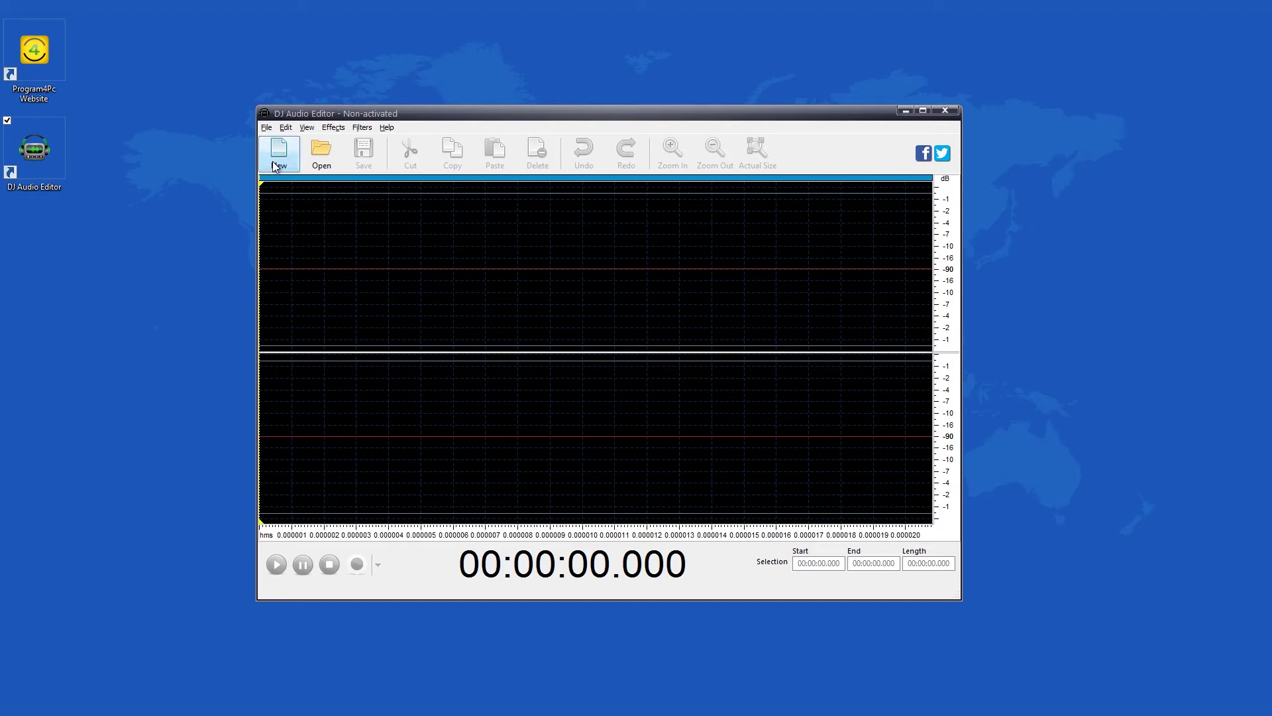
Open the DjAudioEditor file from Desktop > SoftPlanet > Downloads so its waveform loads.
{"action": "left_click", "coordinate": [267, 128]}
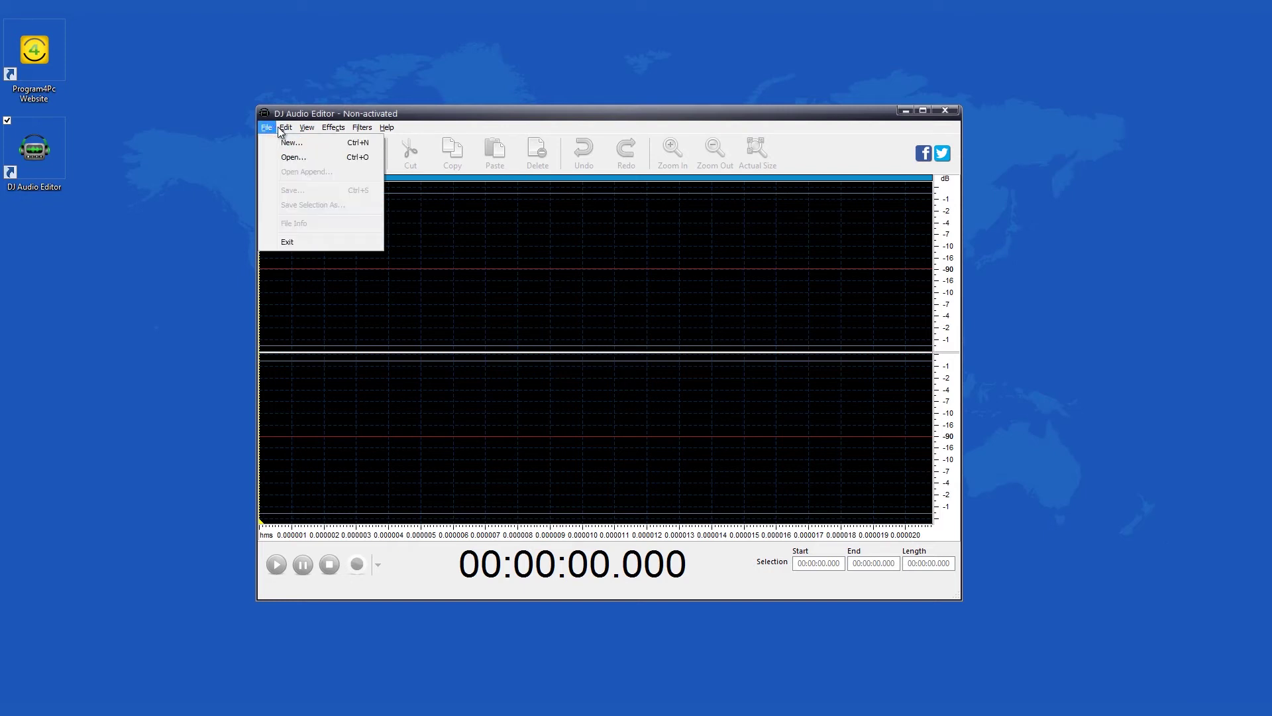
{"action": "mouse_move", "coordinate": [306, 128]}
{"action": "left_click", "coordinate": [306, 243]}
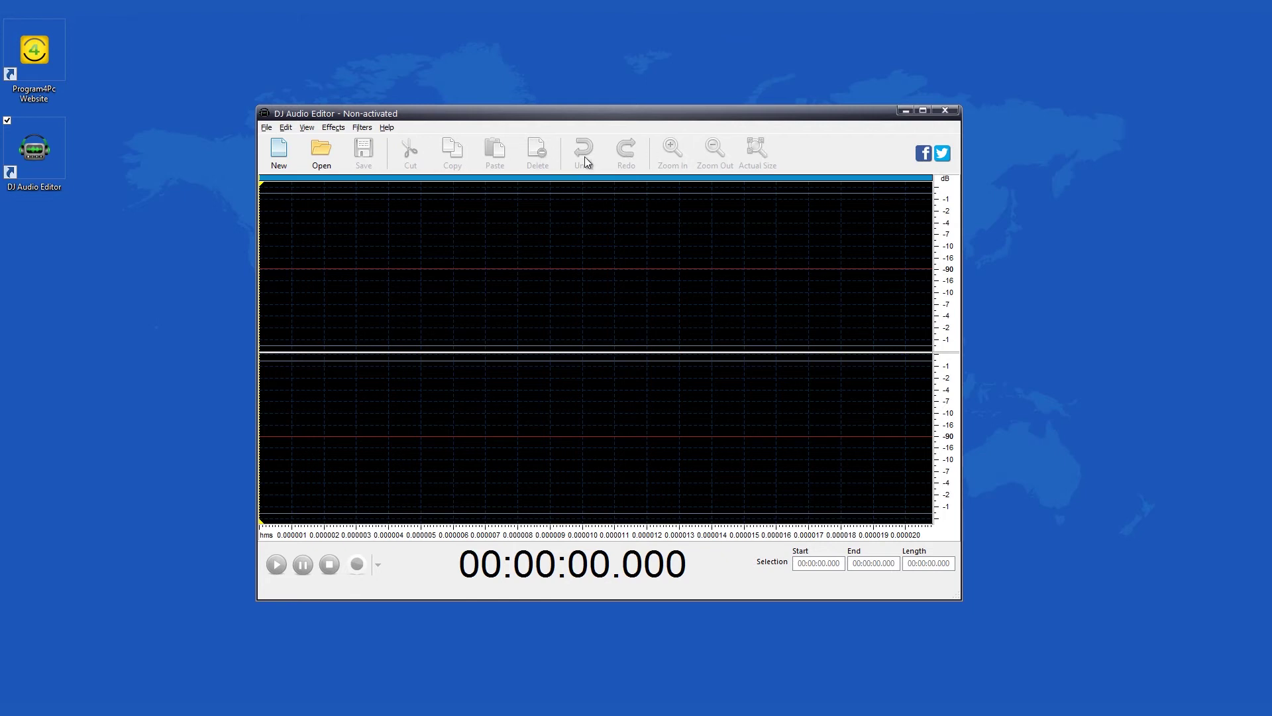
{"action": "left_click", "coordinate": [319, 159]}
{"action": "left_click", "coordinate": [464, 344]}
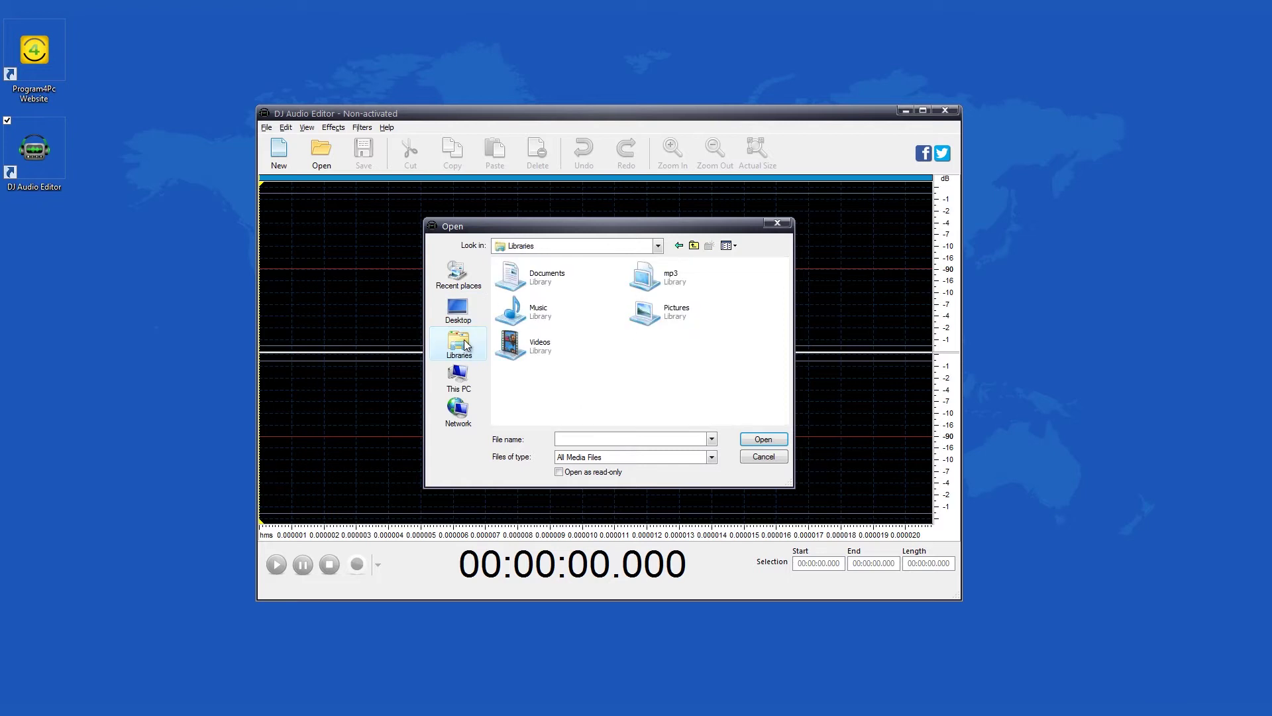
{"action": "left_click", "coordinate": [463, 316]}
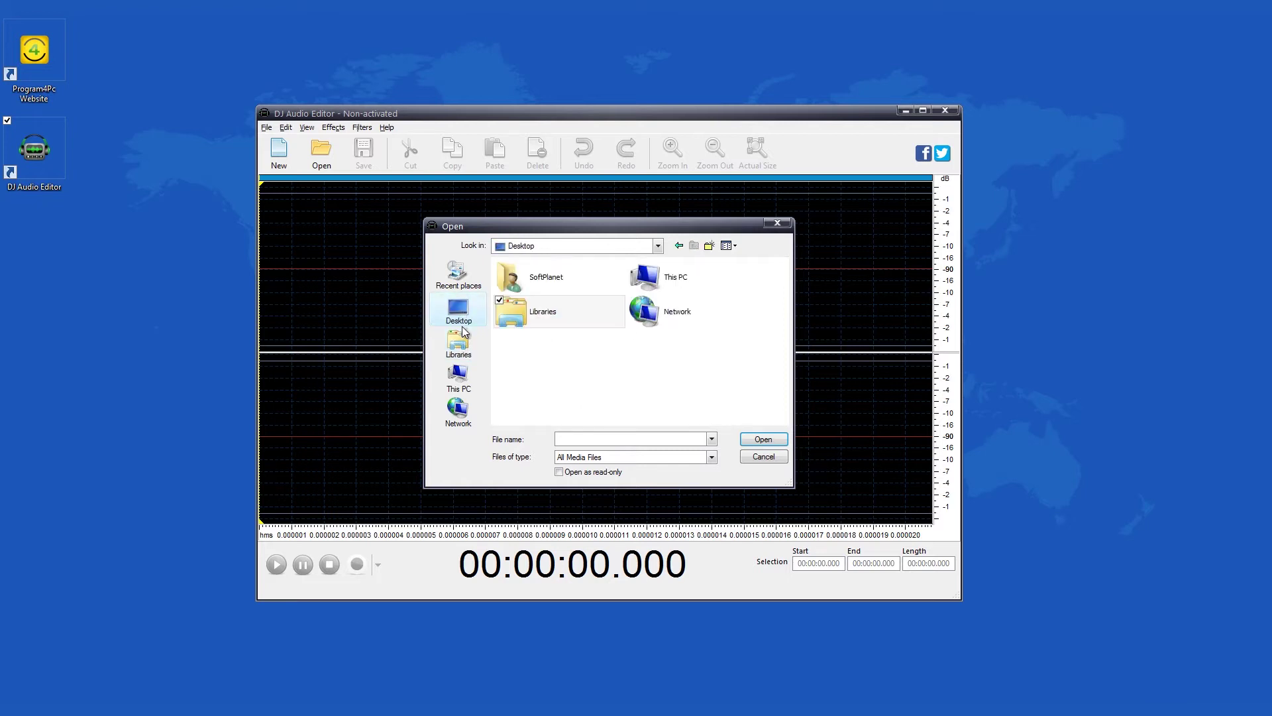
{"action": "double_click", "coordinate": [542, 281]}
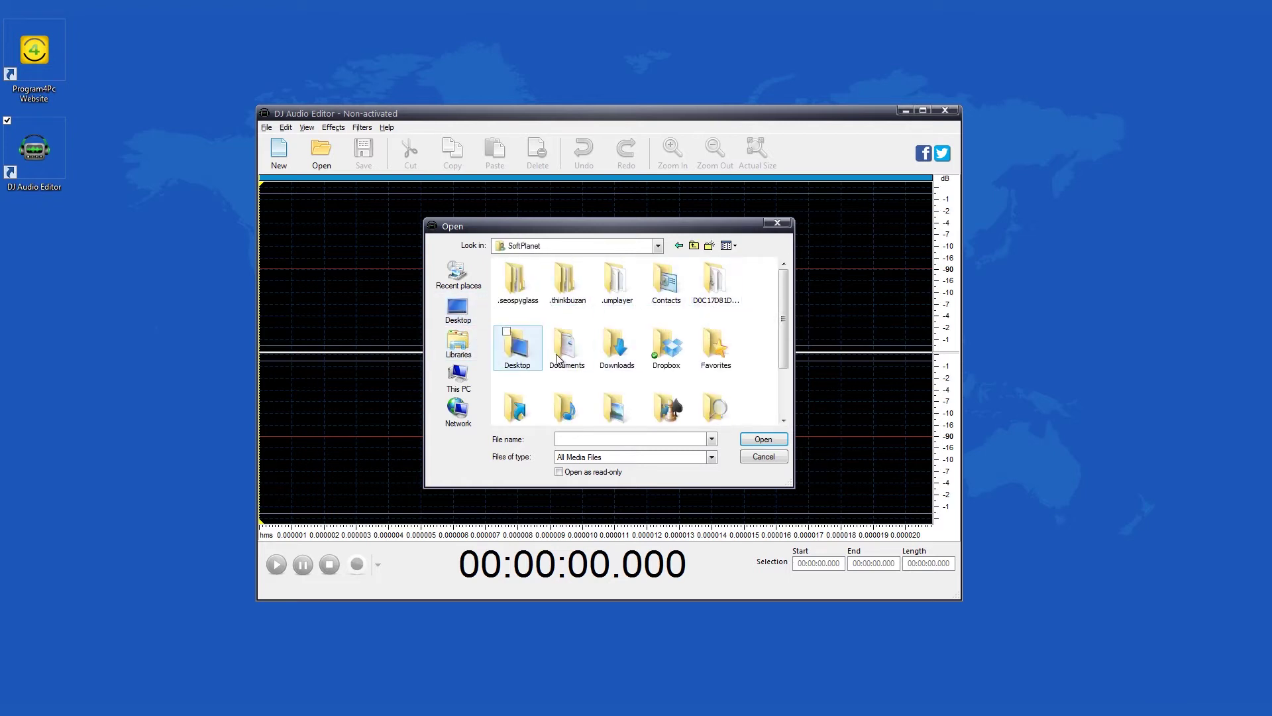
{"action": "double_click", "coordinate": [617, 351]}
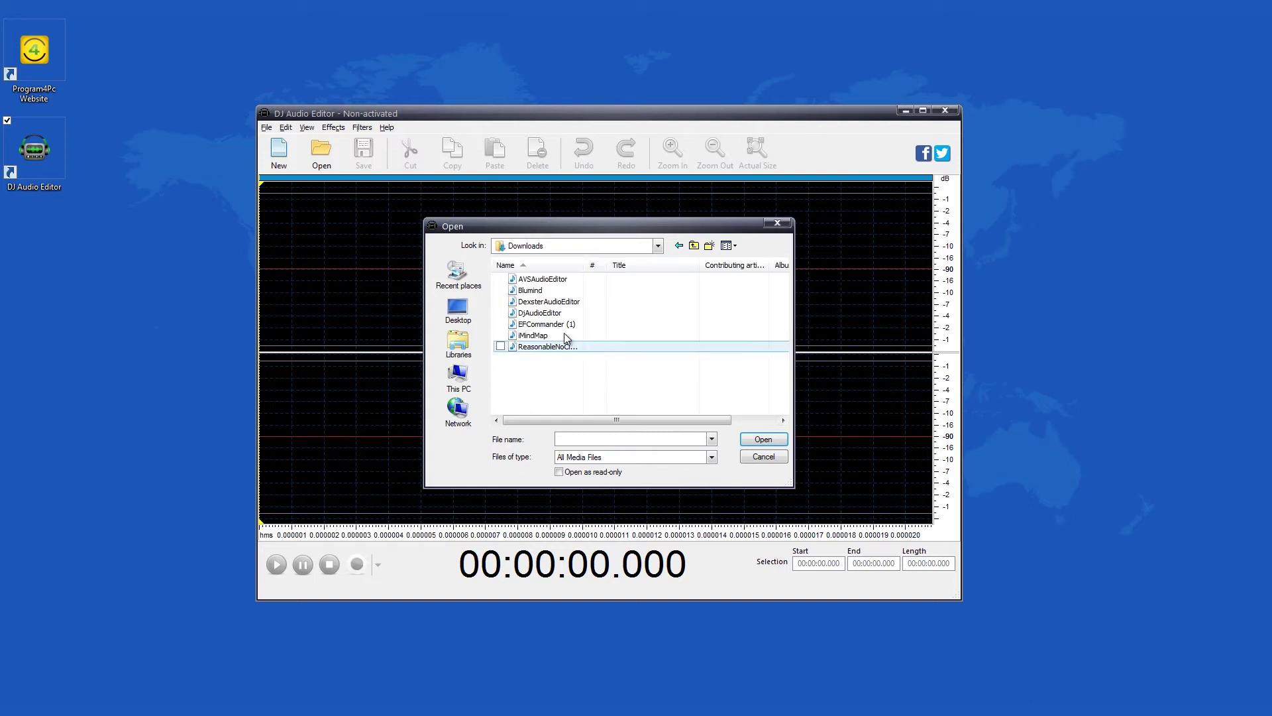
{"action": "double_click", "coordinate": [541, 313]}
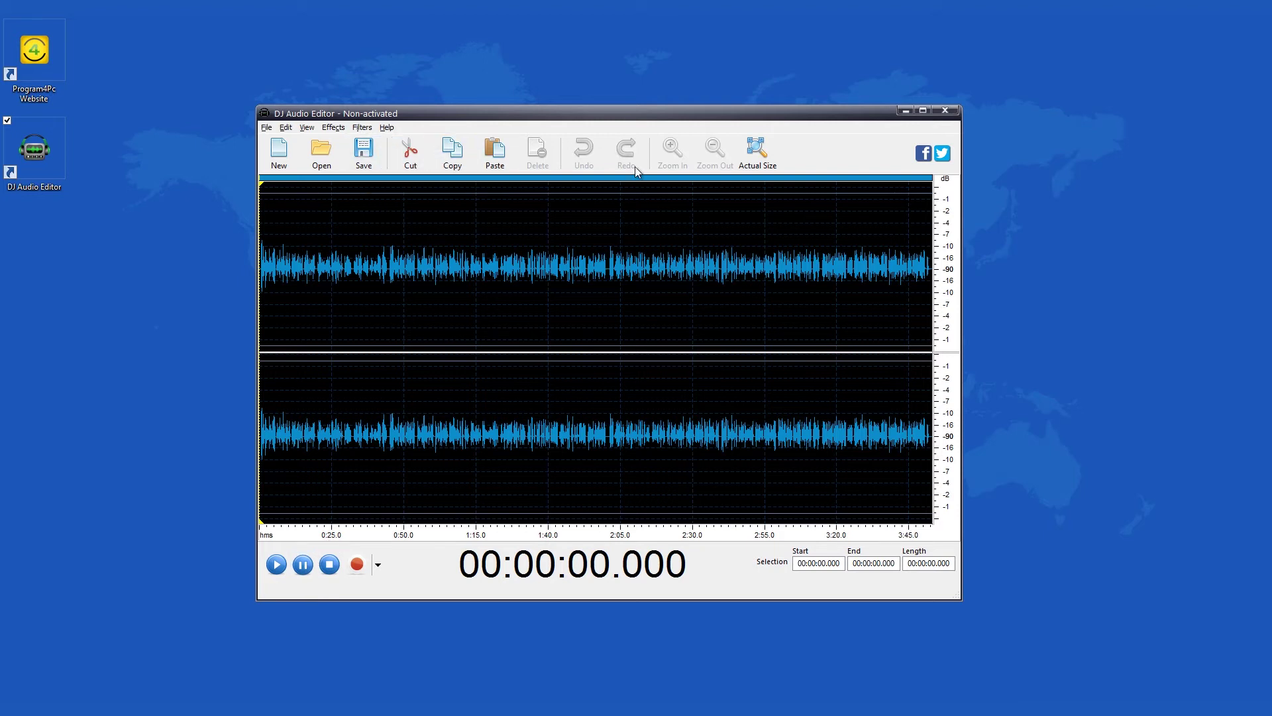
{"action": "left_click", "coordinate": [266, 127]}
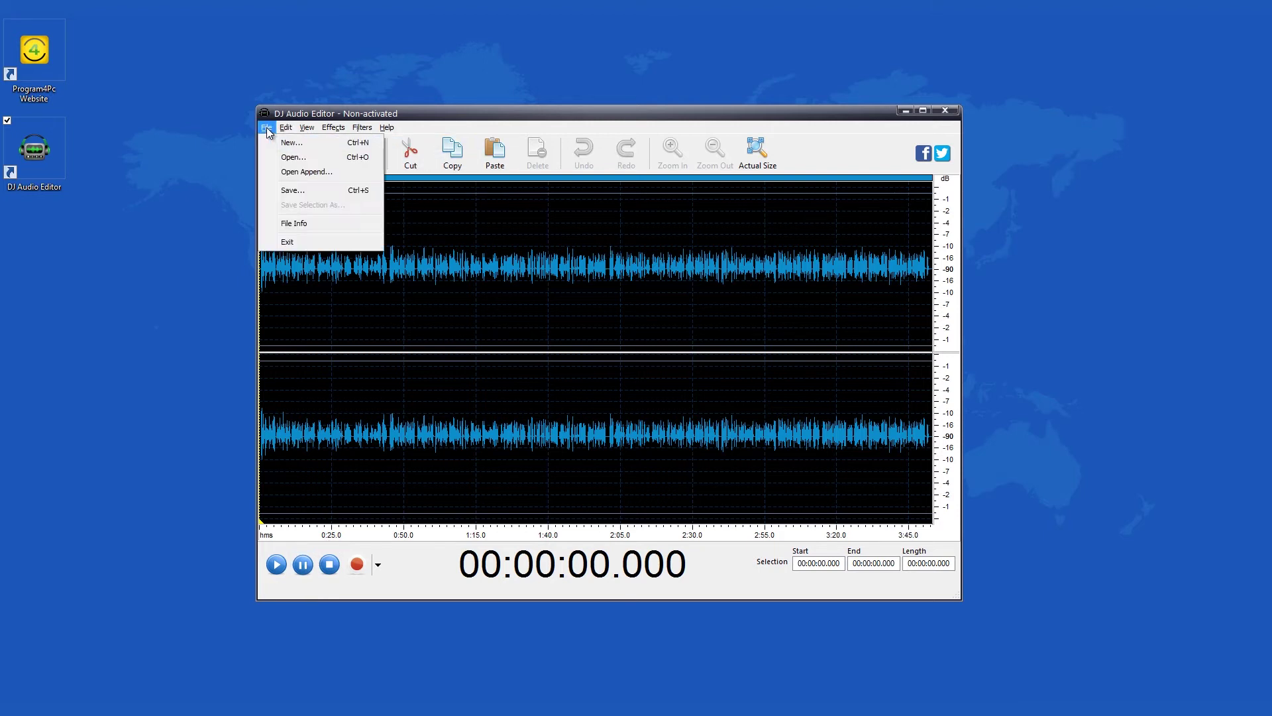
{"action": "left_click", "coordinate": [295, 191]}
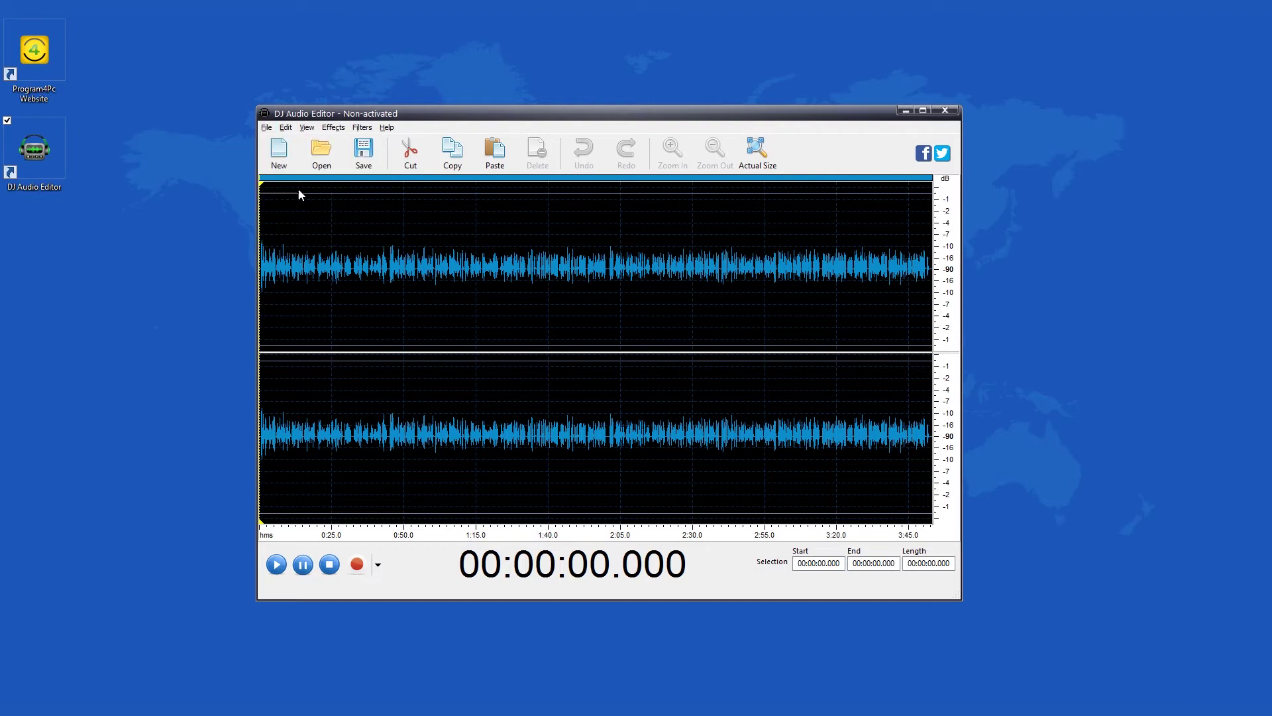
{"action": "left_click", "coordinate": [725, 393]}
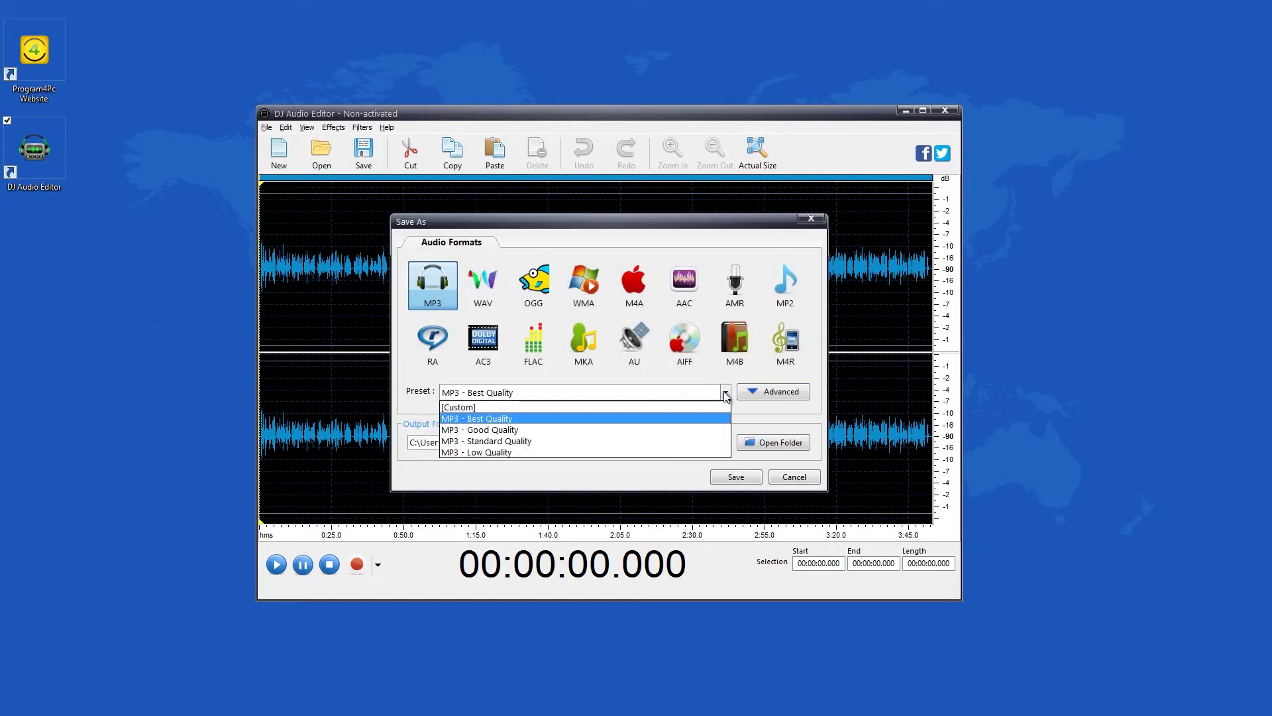
{"action": "left_click", "coordinate": [725, 393]}
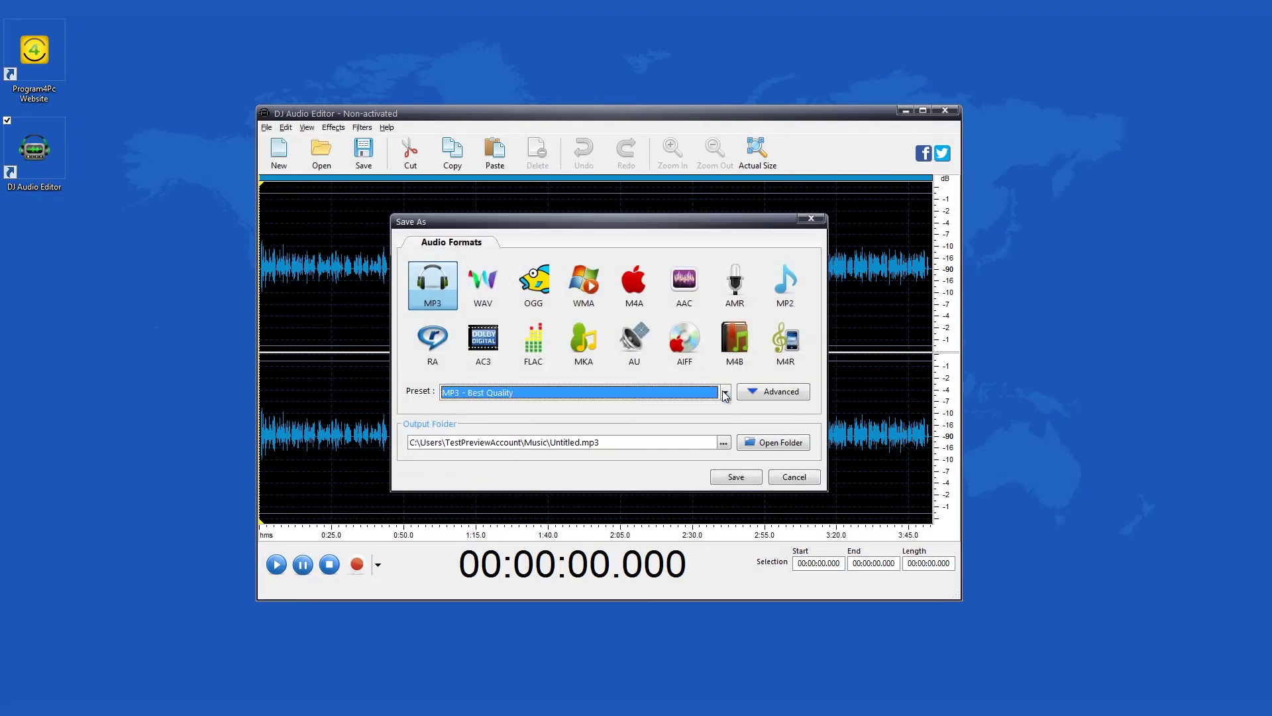
{"action": "left_click", "coordinate": [757, 395]}
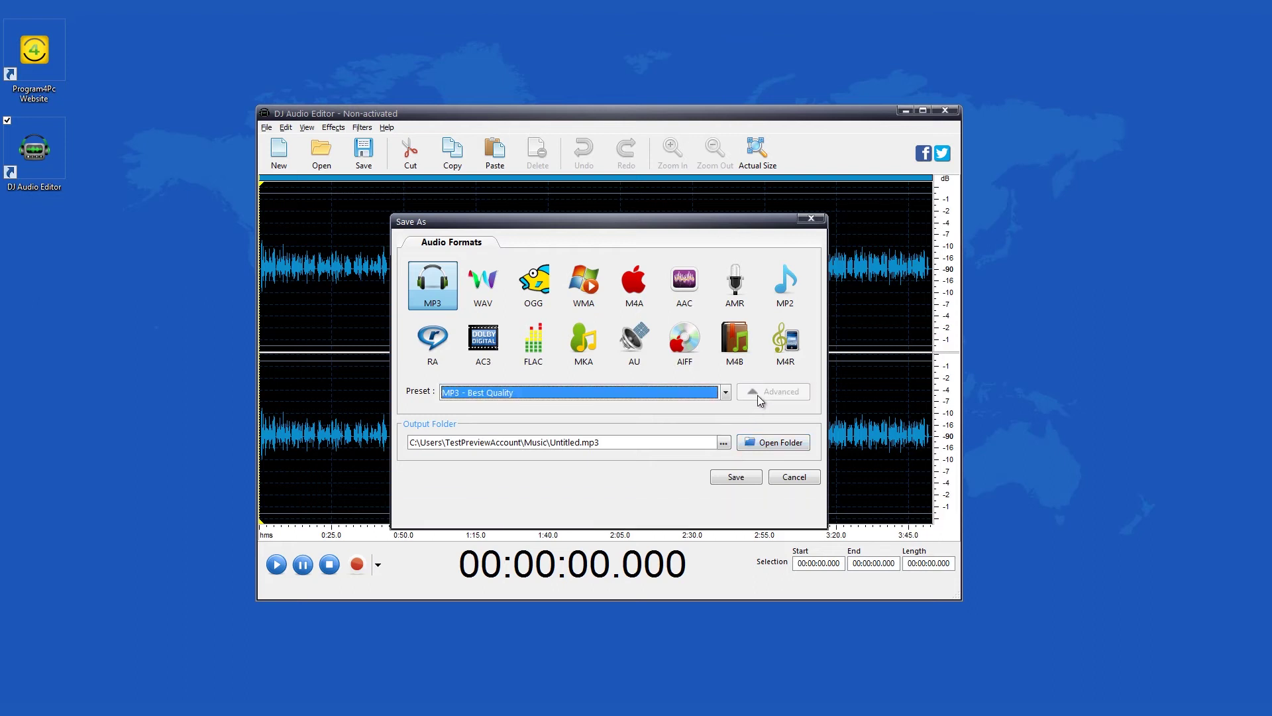
{"action": "left_click", "coordinate": [599, 443]}
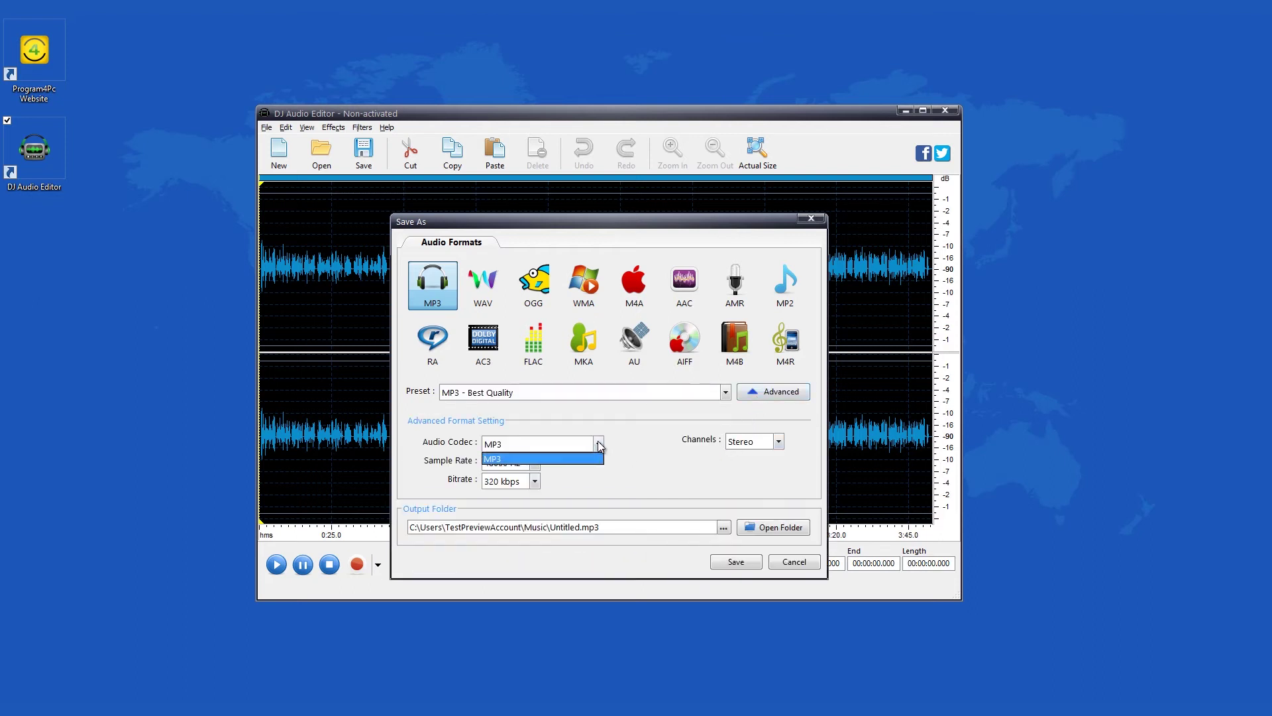
{"action": "left_click", "coordinate": [598, 443]}
{"action": "left_click", "coordinate": [777, 442]}
{"action": "left_click", "coordinate": [770, 450]}
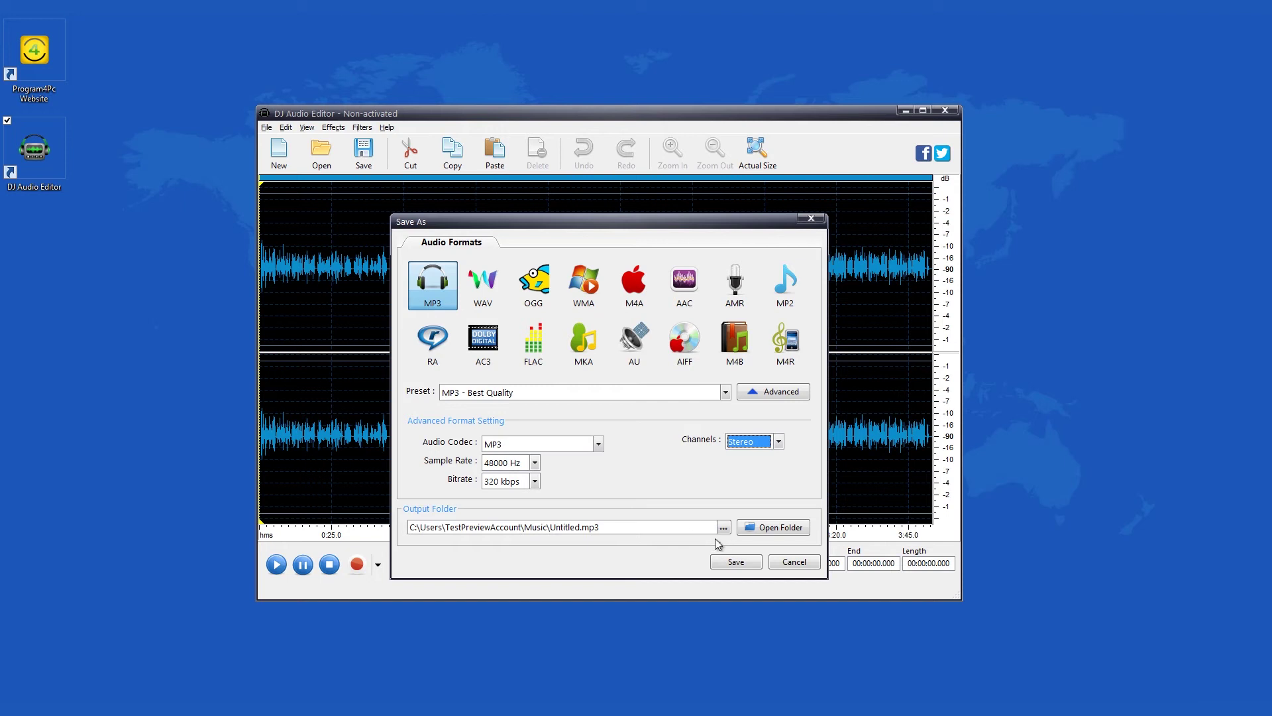
{"action": "left_click", "coordinate": [792, 562]}
{"action": "left_click", "coordinate": [286, 129]}
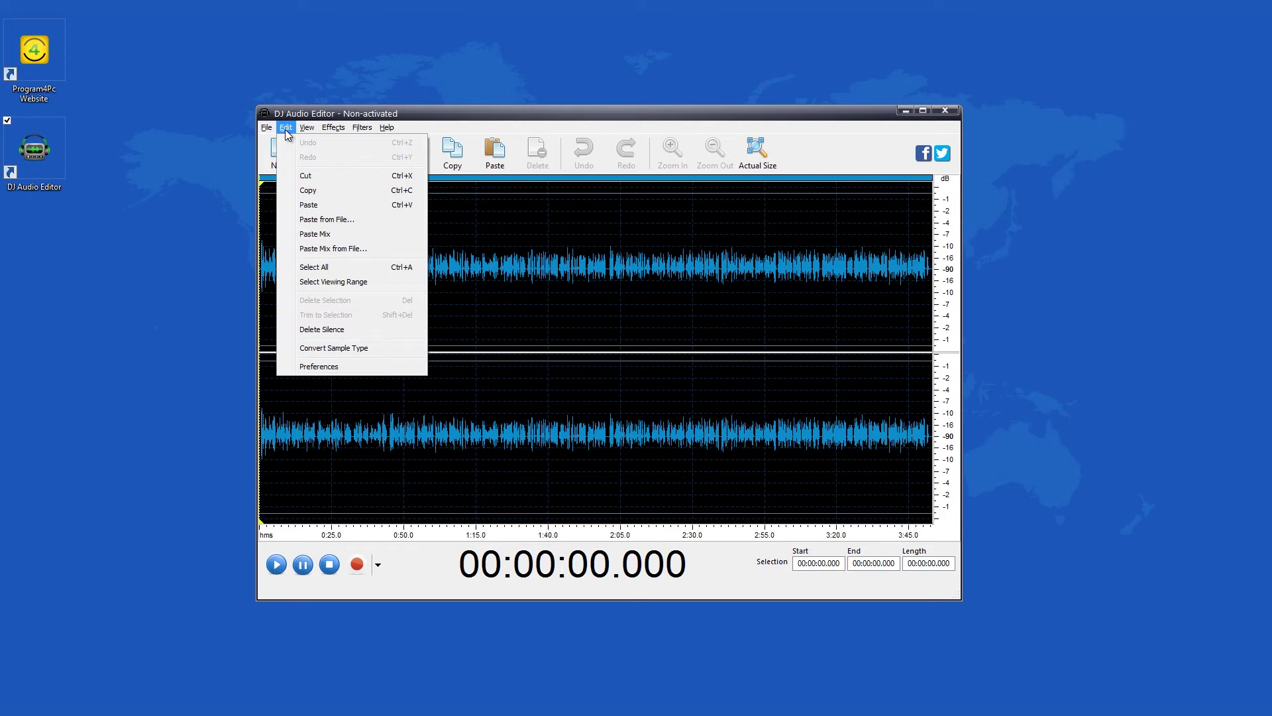
{"action": "mouse_move", "coordinate": [327, 132]}
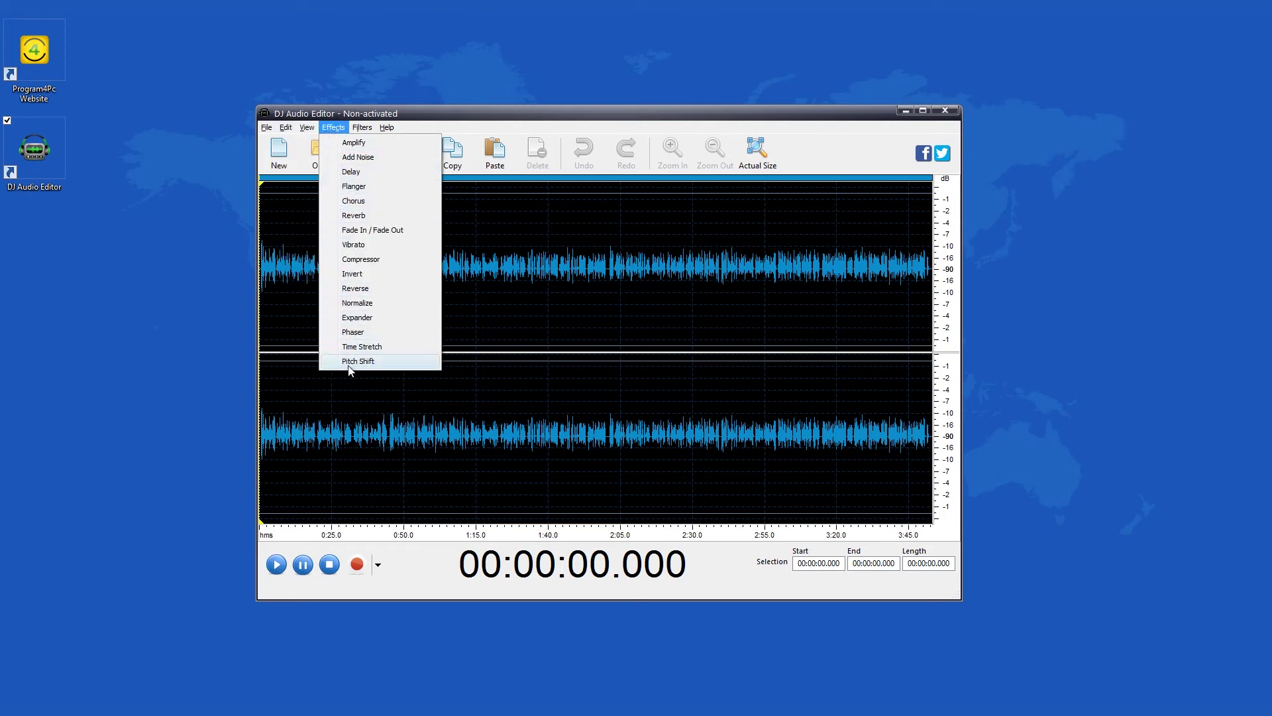
{"action": "left_click", "coordinate": [353, 332]}
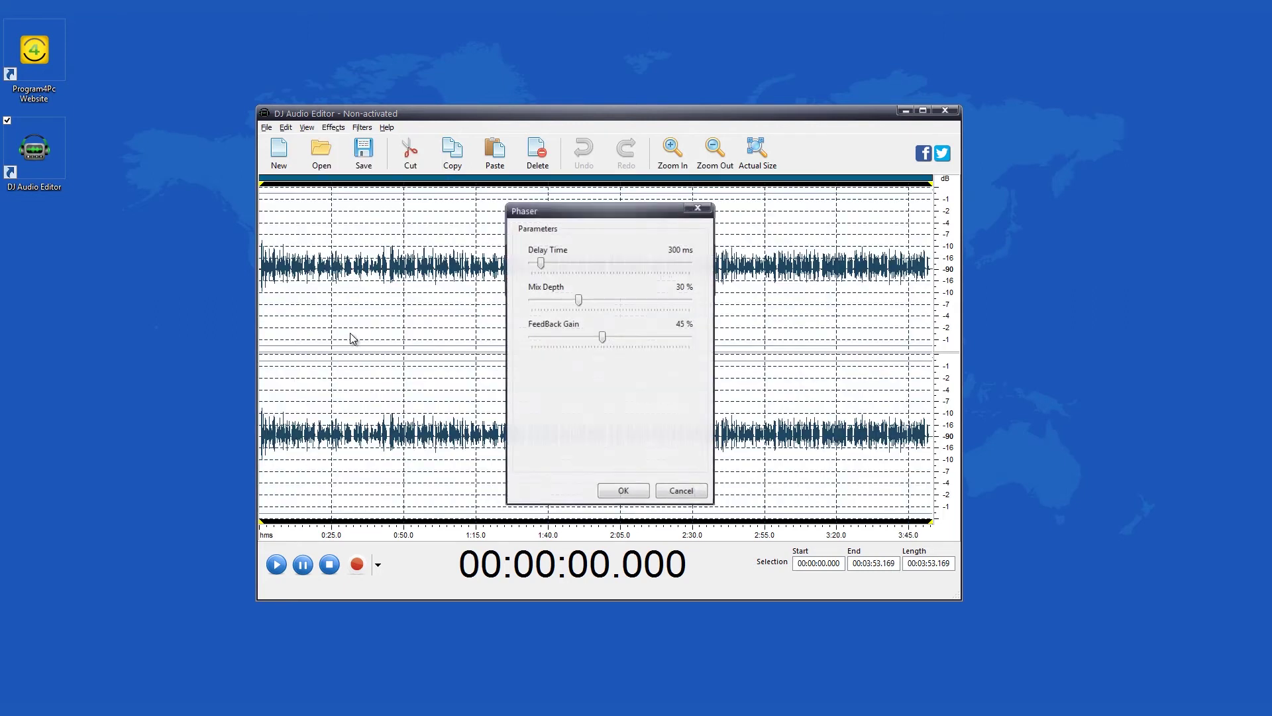
{"action": "left_click", "coordinate": [696, 209]}
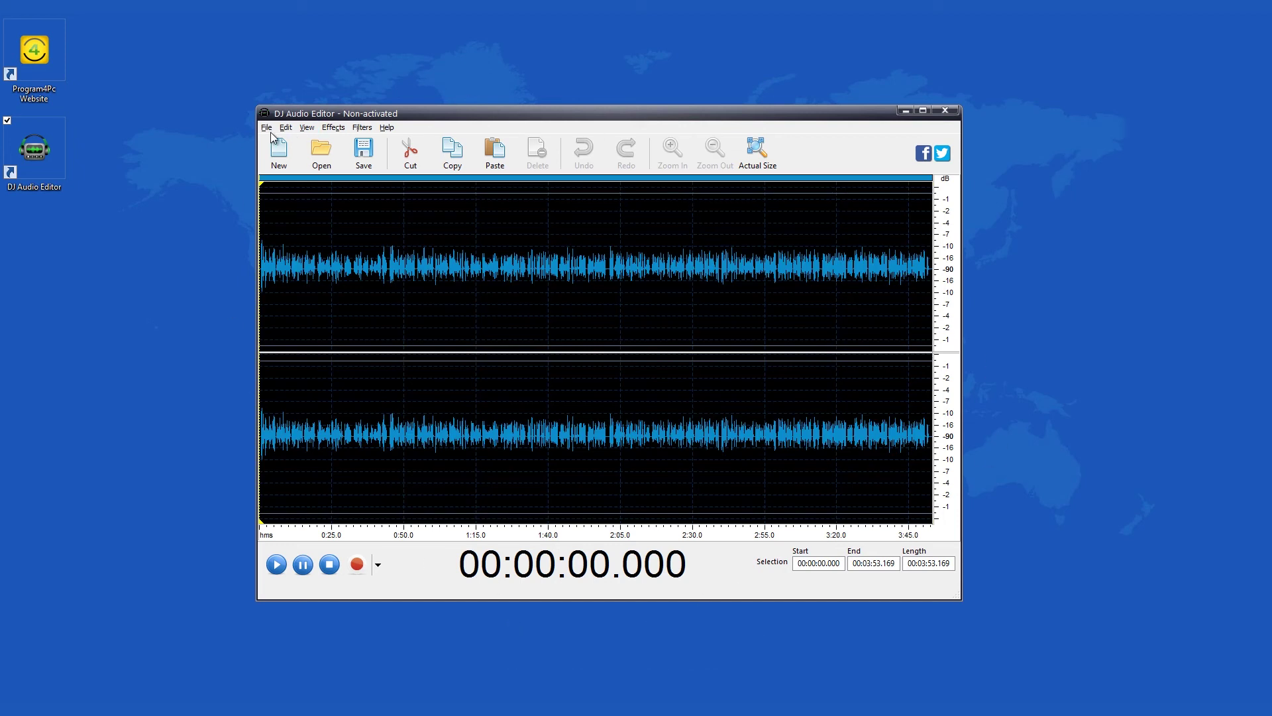
{"action": "left_click", "coordinate": [306, 127]}
{"action": "left_click", "coordinate": [307, 127]}
Select 0:16.065–0:50.030 and apply a Flanger with 81% dry/wet mix to it.
{"action": "mouse_move", "coordinate": [265, 189]}
{"action": "left_mouse_down"}
{"action": "mouse_move", "coordinate": [420, 192]}
{"action": "mouse_move", "coordinate": [416, 203]}
{"action": "left_mouse_up"}
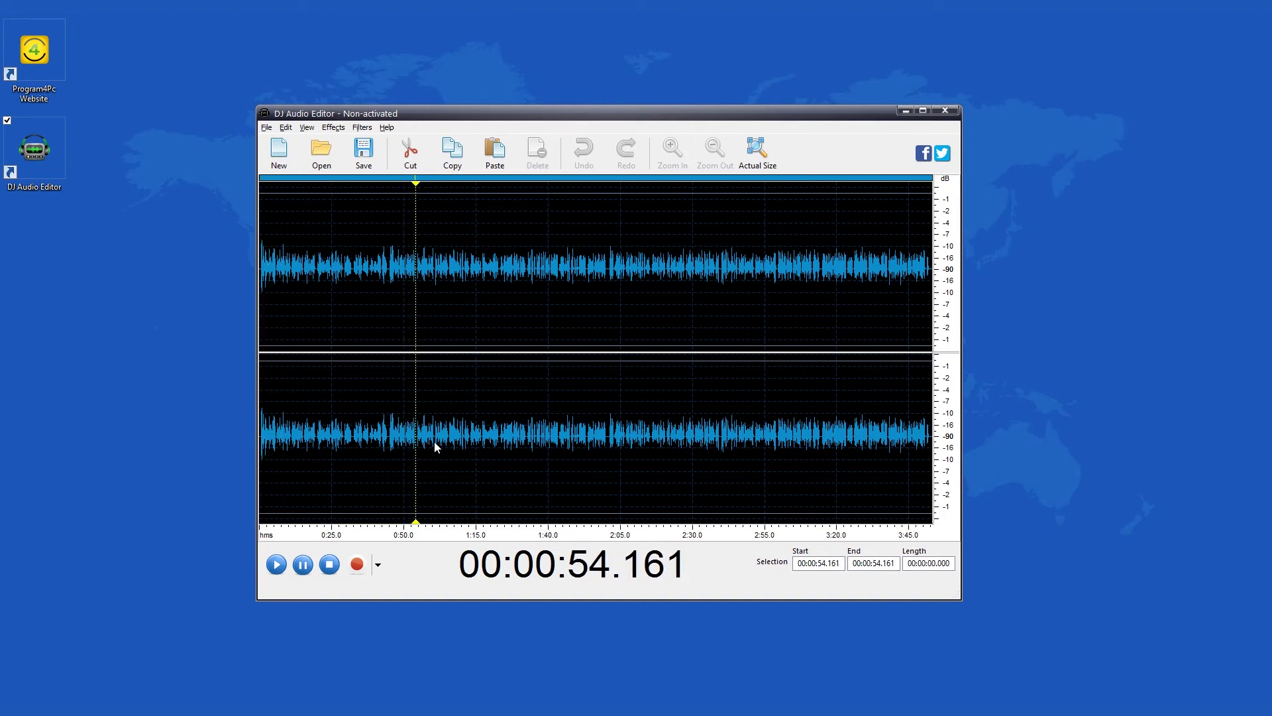
{"action": "left_click_drag", "start_coordinate": [404, 445], "coordinate": [308, 444]}
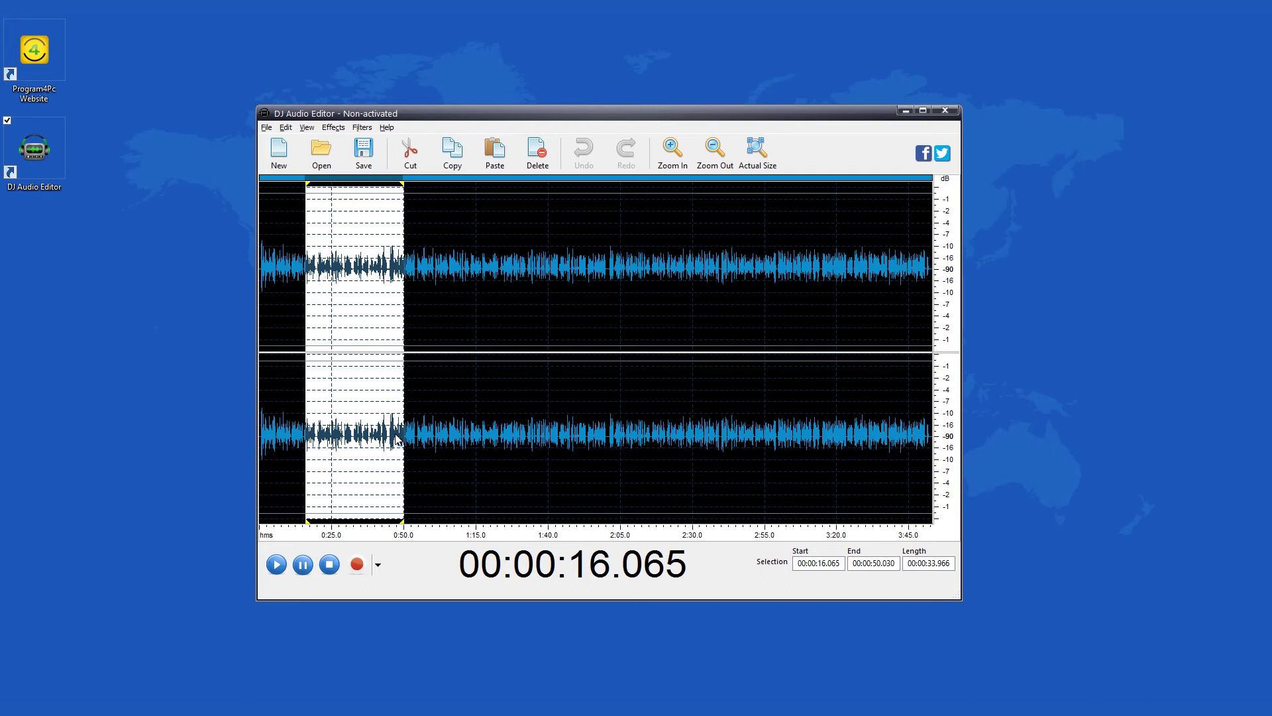
{"action": "left_click", "coordinate": [331, 128]}
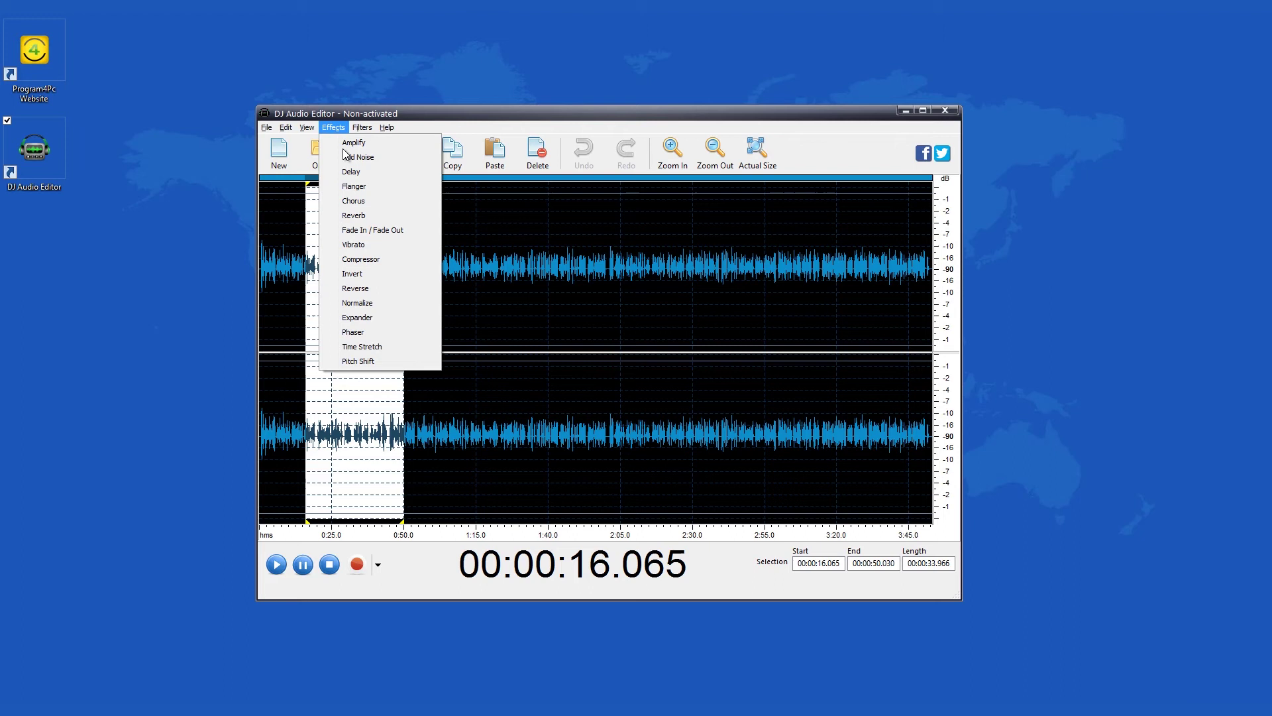
{"action": "left_click", "coordinate": [368, 194]}
{"action": "left_click_drag", "start_coordinate": [577, 263], "coordinate": [659, 263]}
{"action": "left_click", "coordinate": [623, 491]}
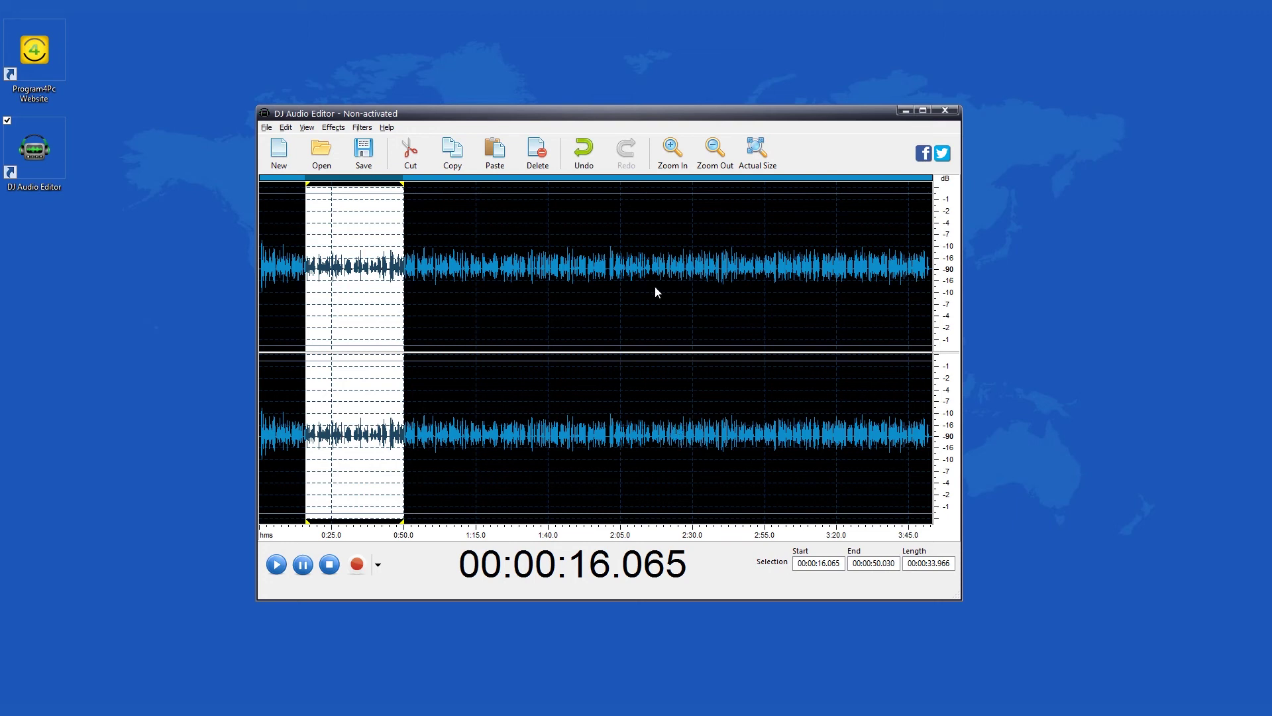
{"action": "left_click", "coordinate": [341, 127]}
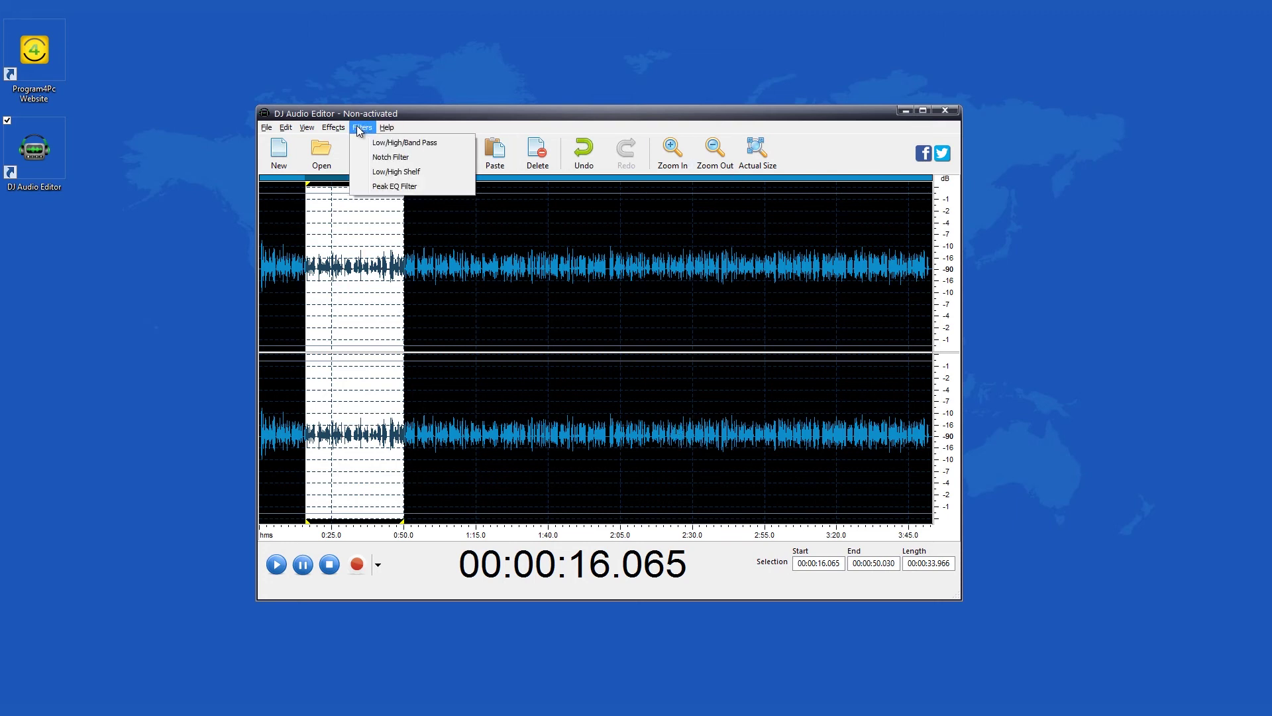
{"action": "left_click", "coordinate": [345, 129]}
{"action": "left_click", "coordinate": [387, 128]}
{"action": "left_click", "coordinate": [672, 153]}
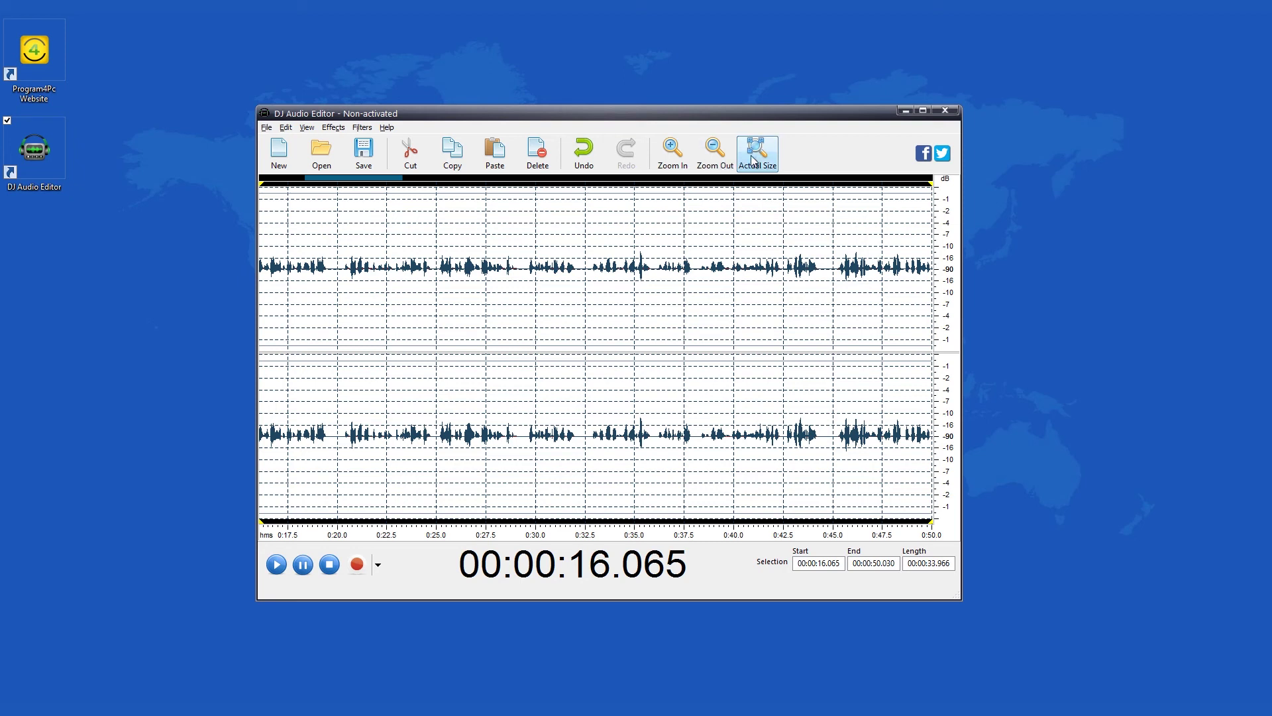
{"action": "left_click", "coordinate": [755, 157]}
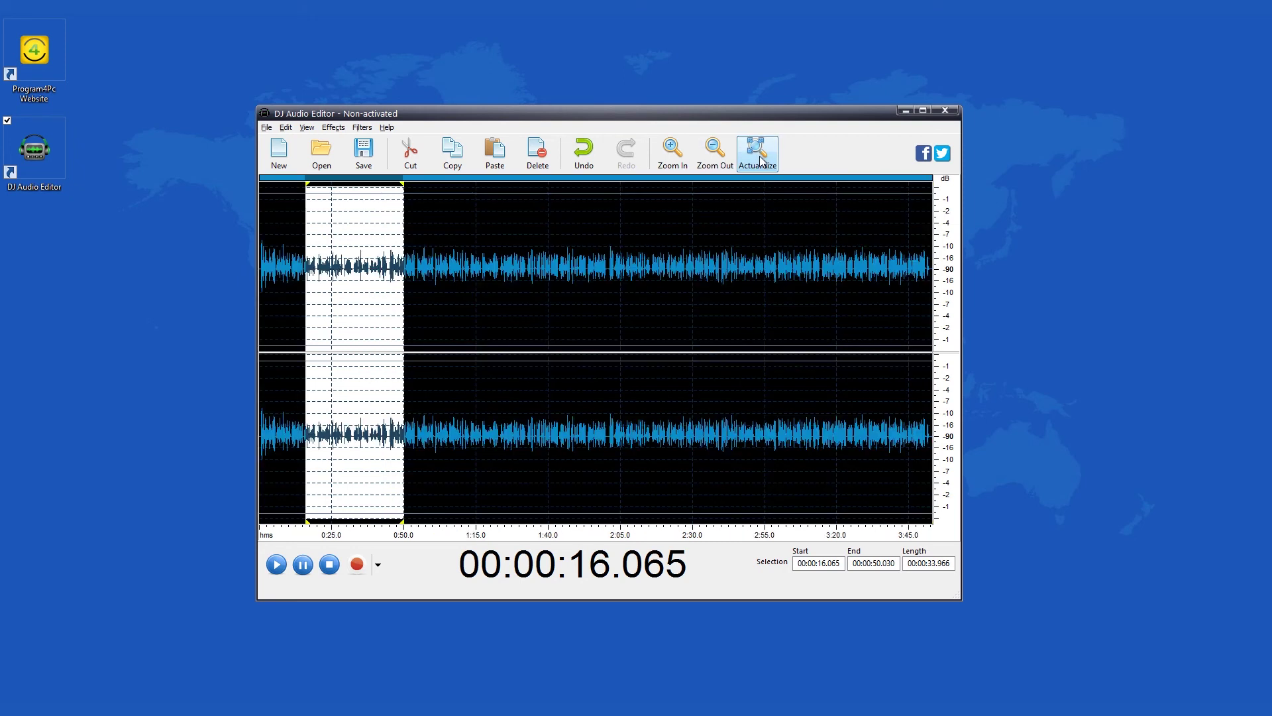
{"action": "scroll", "coordinate": [512, 329], "scroll_direction": "up", "scroll_amount": 3}
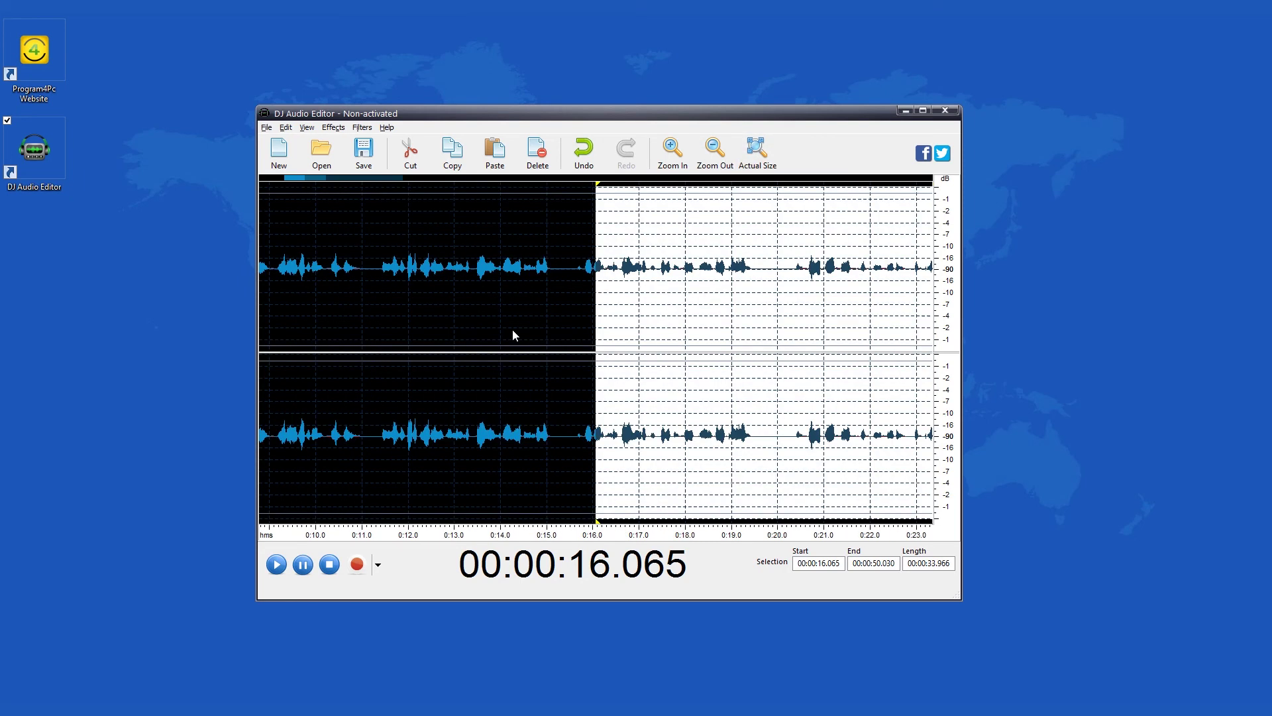
{"action": "scroll", "coordinate": [511, 329], "scroll_direction": "down", "scroll_amount": 3}
{"action": "scroll", "coordinate": [511, 329], "scroll_direction": "up", "scroll_amount": 3}
{"action": "scroll", "coordinate": [511, 328], "scroll_direction": "down", "scroll_amount": 3}
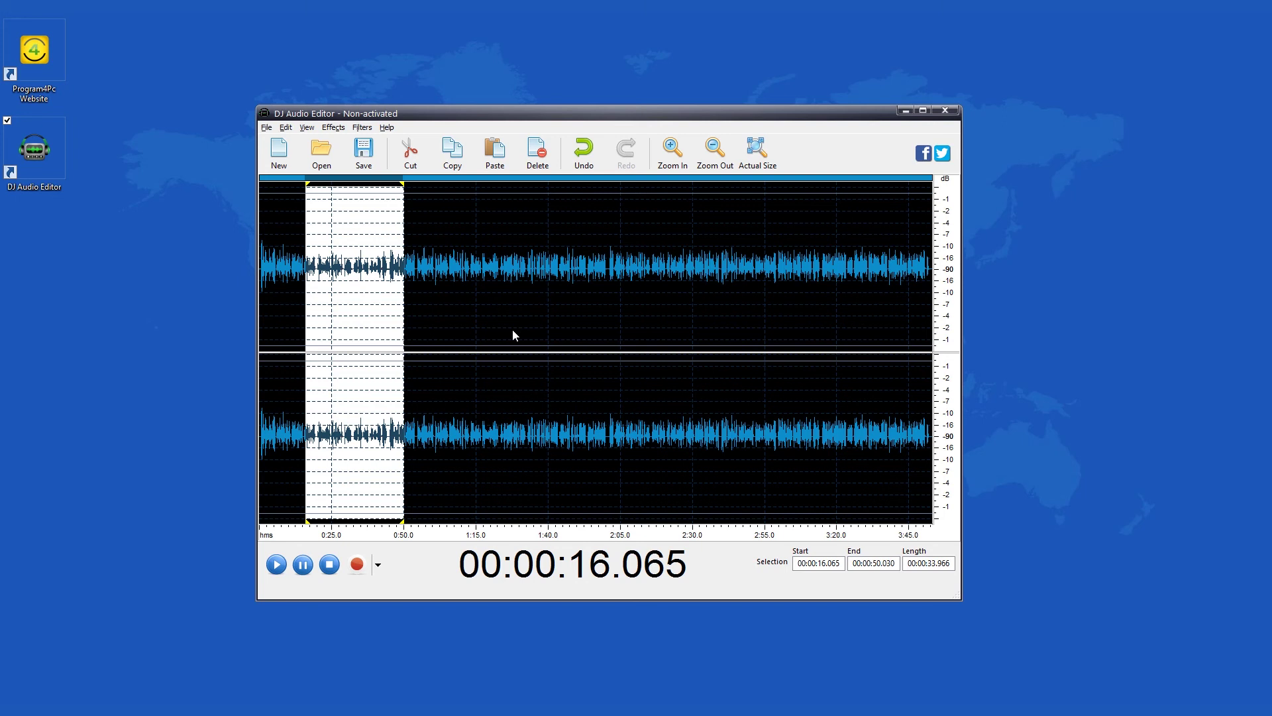
Invert the 0:16–0:50 stretch, add a lower-steepness Notch Filter, then undo both changes.
{"action": "left_click", "coordinate": [325, 128]}
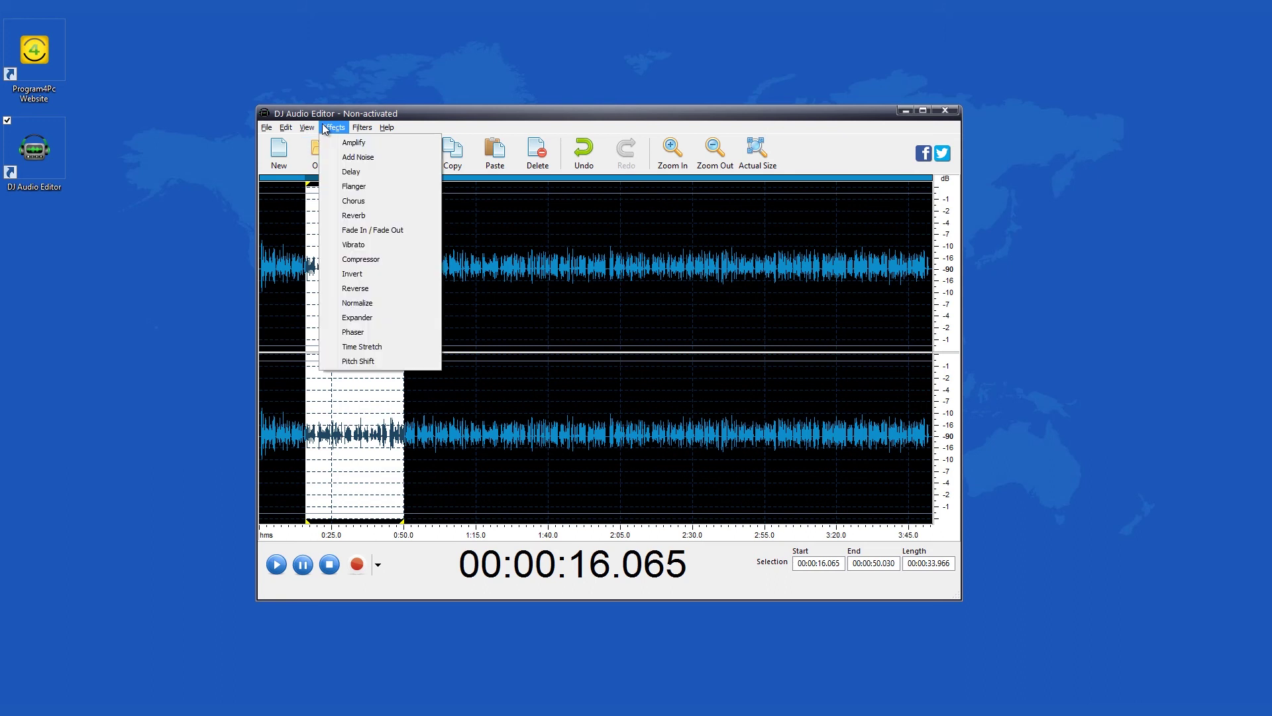
{"action": "left_click", "coordinate": [358, 274]}
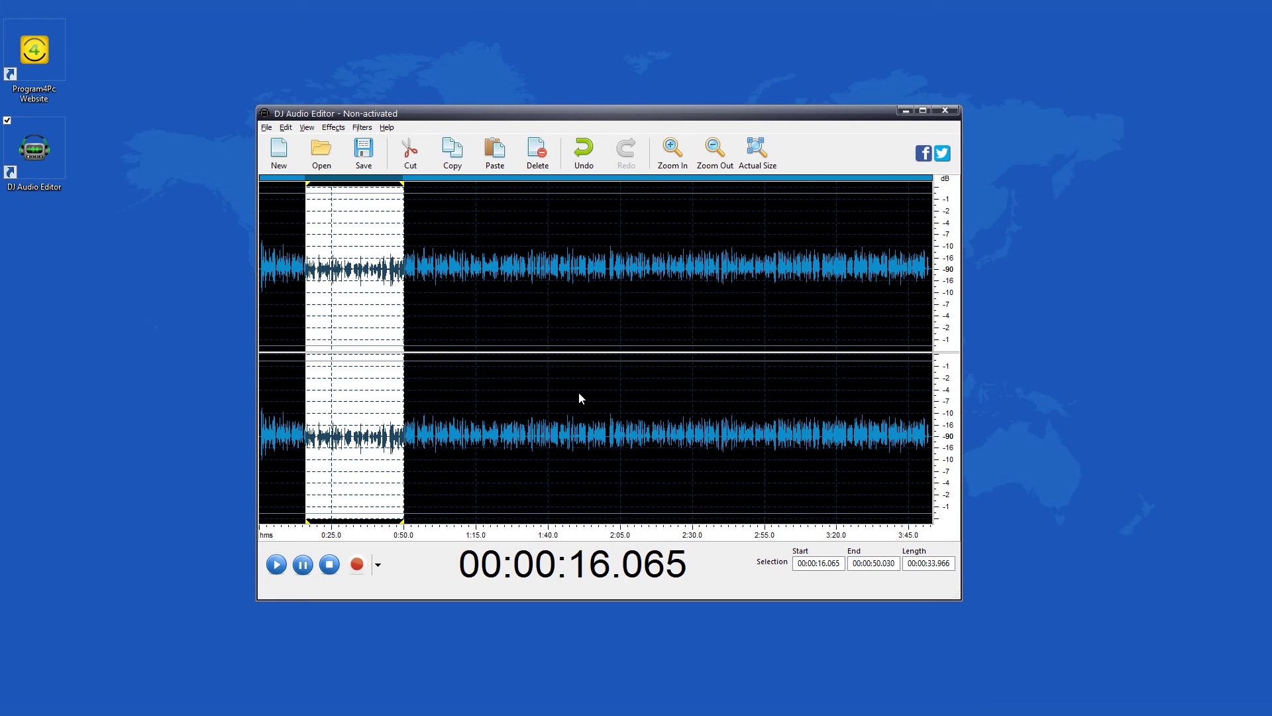
{"action": "left_click", "coordinate": [363, 127]}
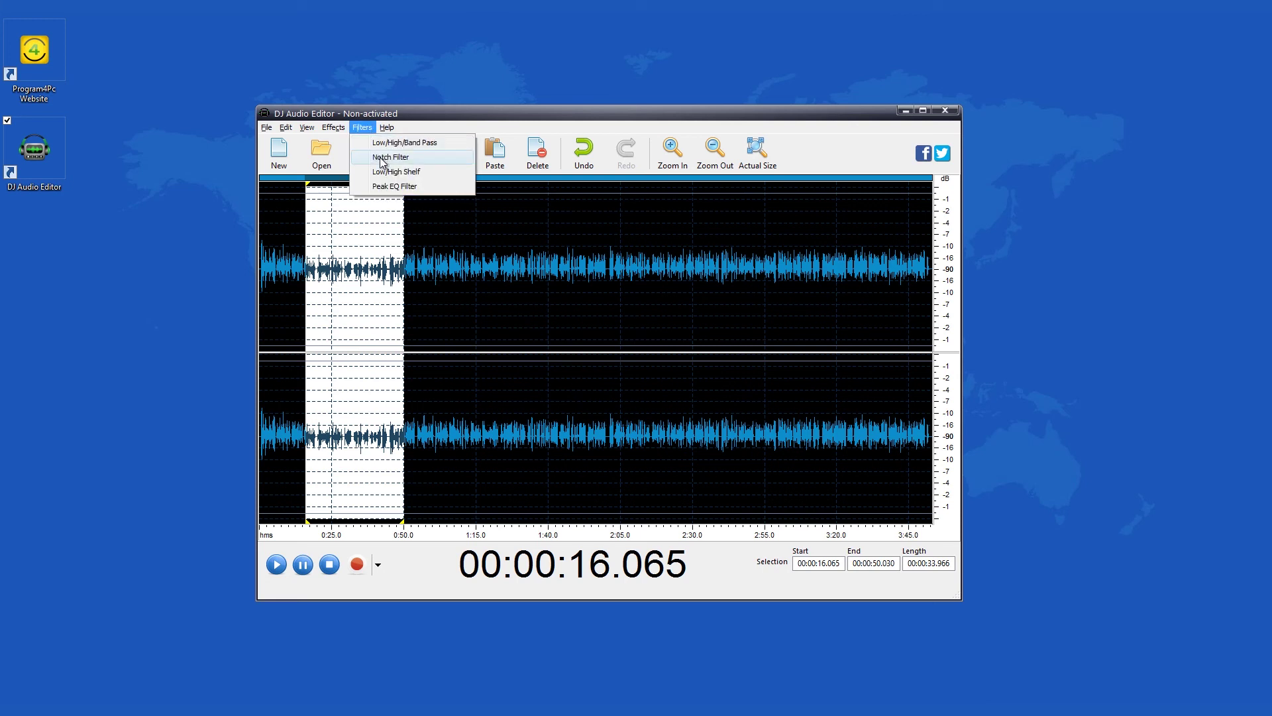
{"action": "left_click", "coordinate": [381, 159]}
{"action": "left_click", "coordinate": [593, 309]}
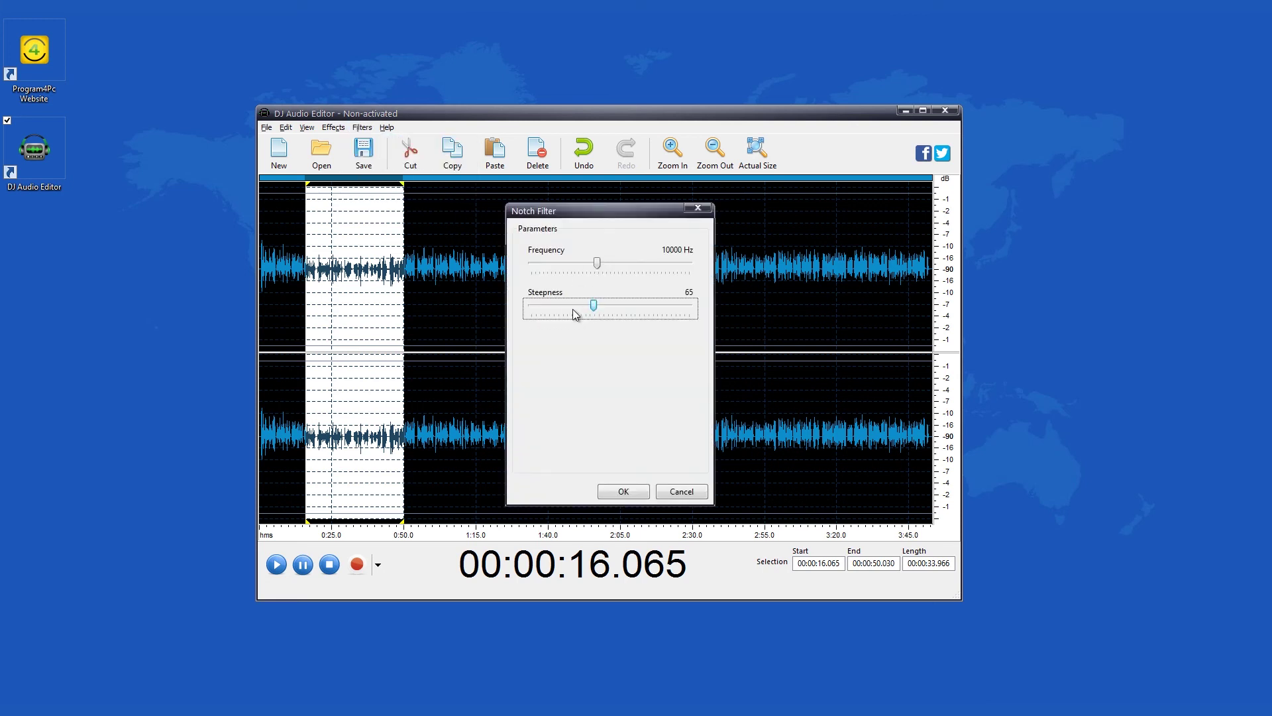
{"action": "left_click_drag", "start_coordinate": [593, 305], "coordinate": [546, 308]}
{"action": "left_click", "coordinate": [623, 491]}
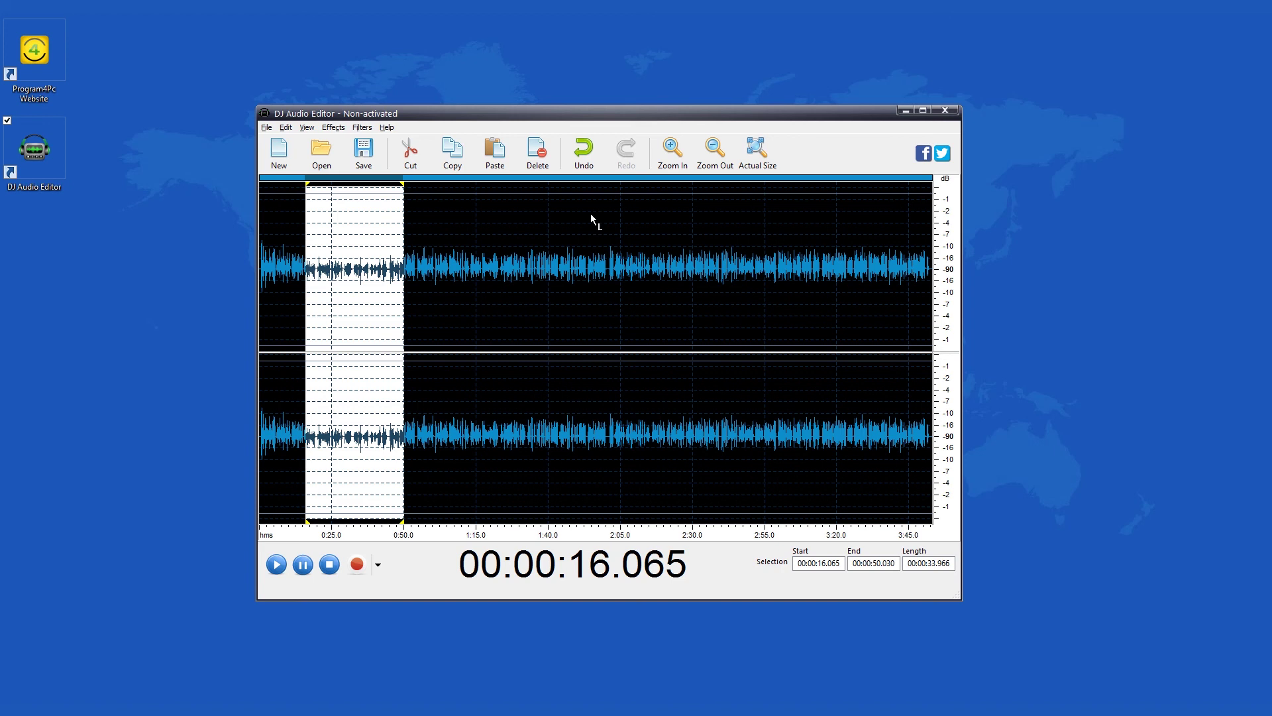
{"action": "left_click", "coordinate": [589, 169]}
{"action": "left_click", "coordinate": [589, 171]}
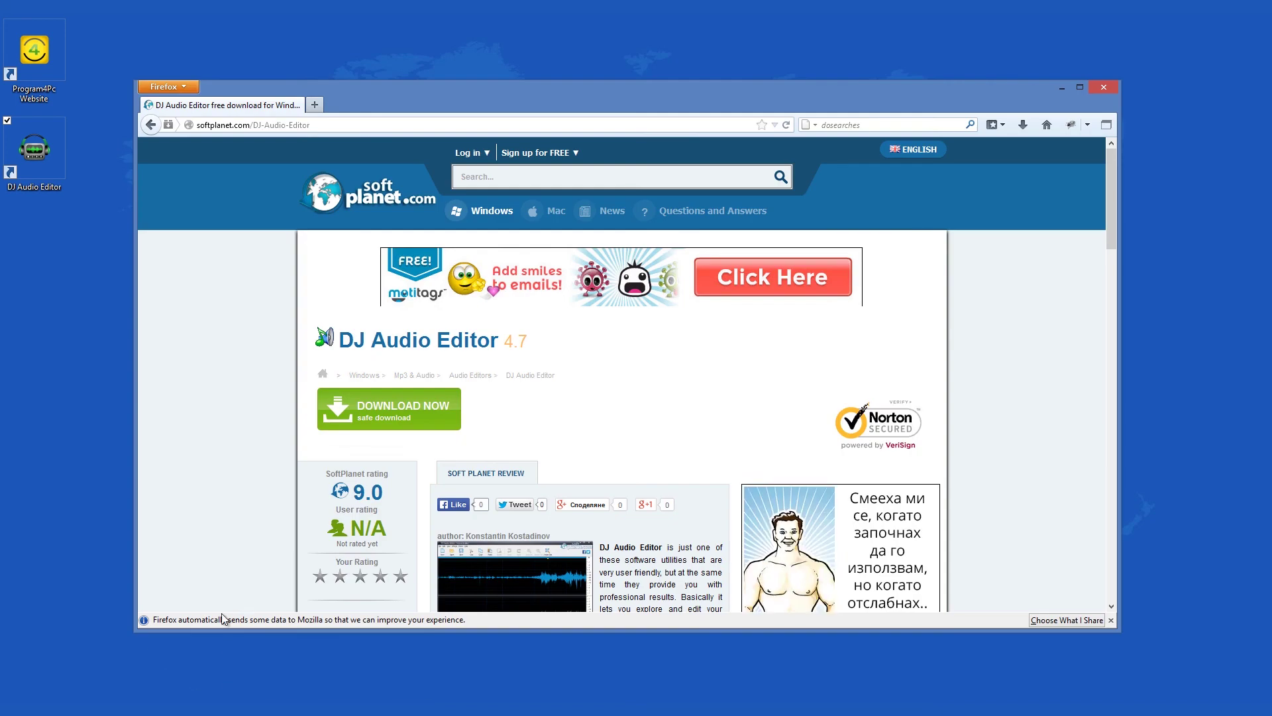
Start the DJ Audio Editor download from SoftPlanet, then minimise Firefox.
{"action": "scroll", "coordinate": [239, 411], "scroll_direction": "down", "scroll_amount": 6}
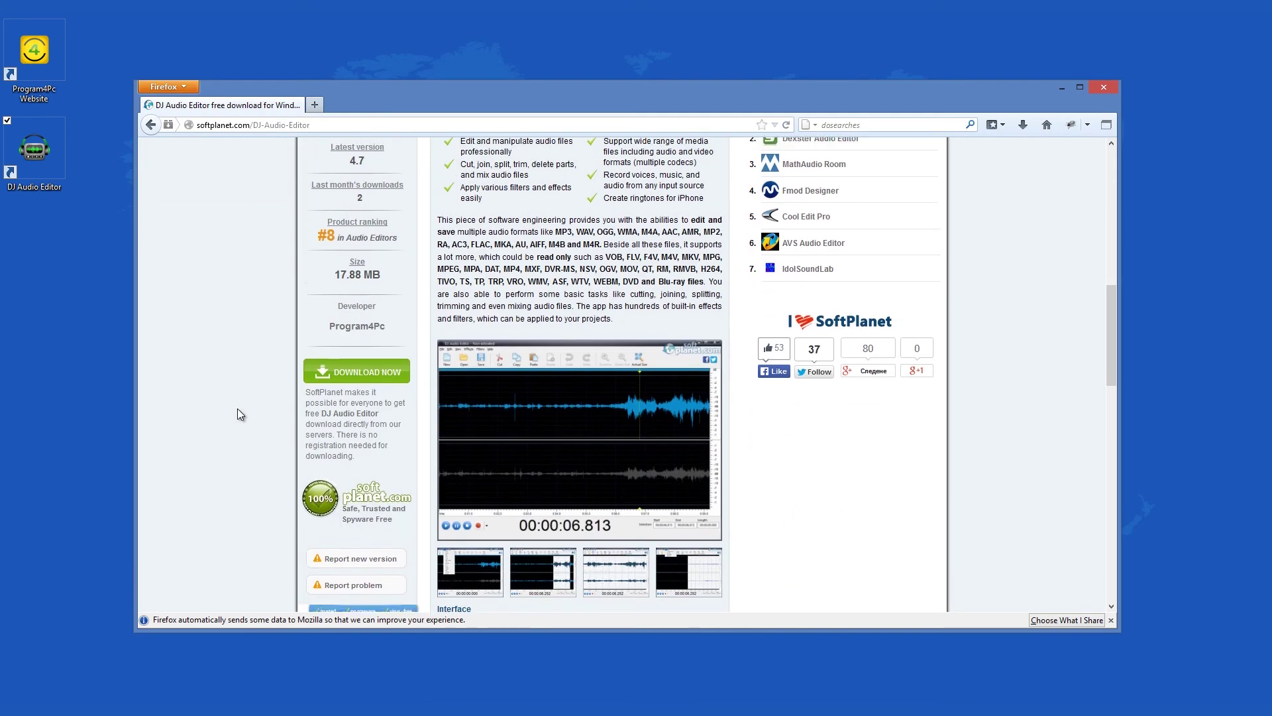
{"action": "scroll", "coordinate": [237, 408], "scroll_direction": "up", "scroll_amount": 8}
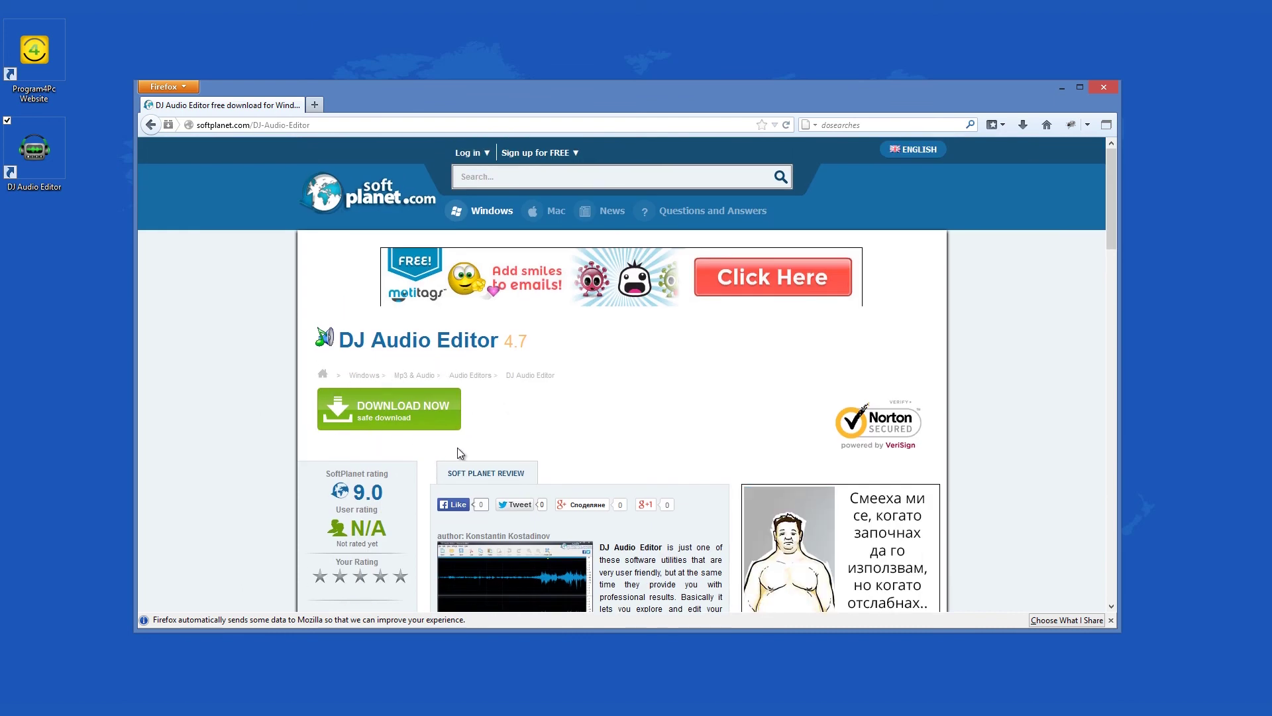
{"action": "left_click", "coordinate": [431, 424]}
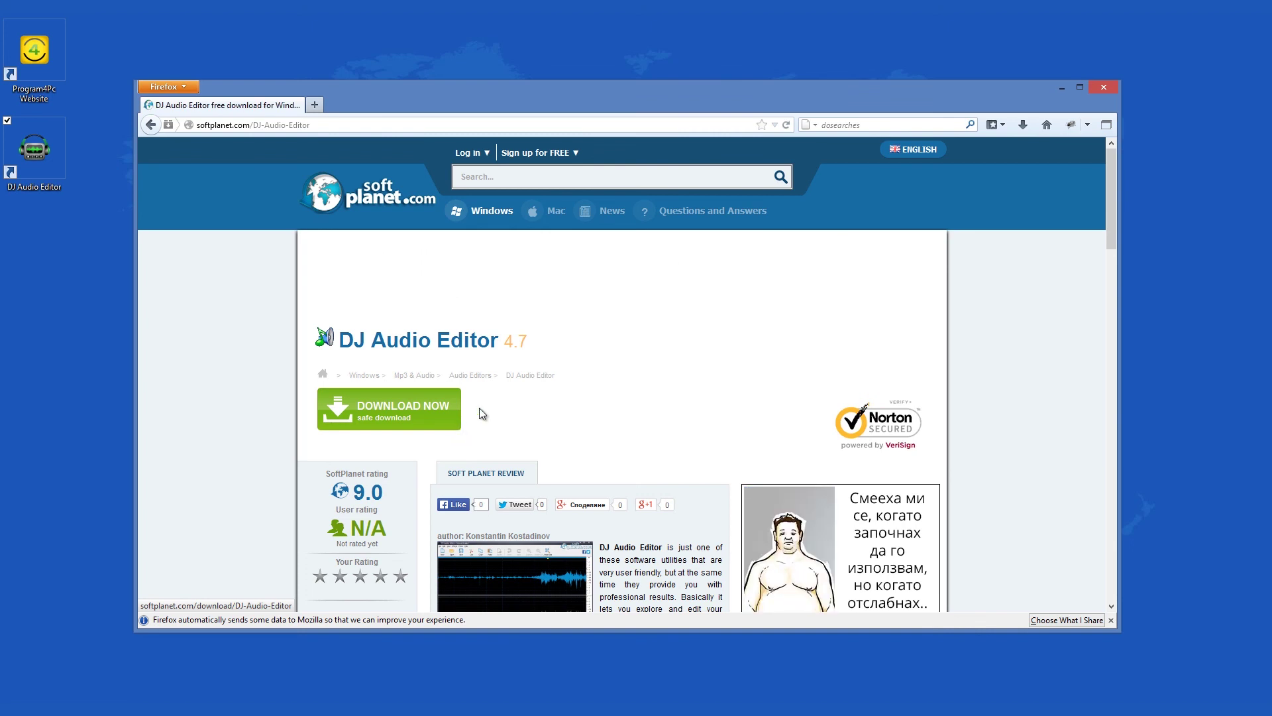
{"action": "left_click", "coordinate": [1061, 87]}
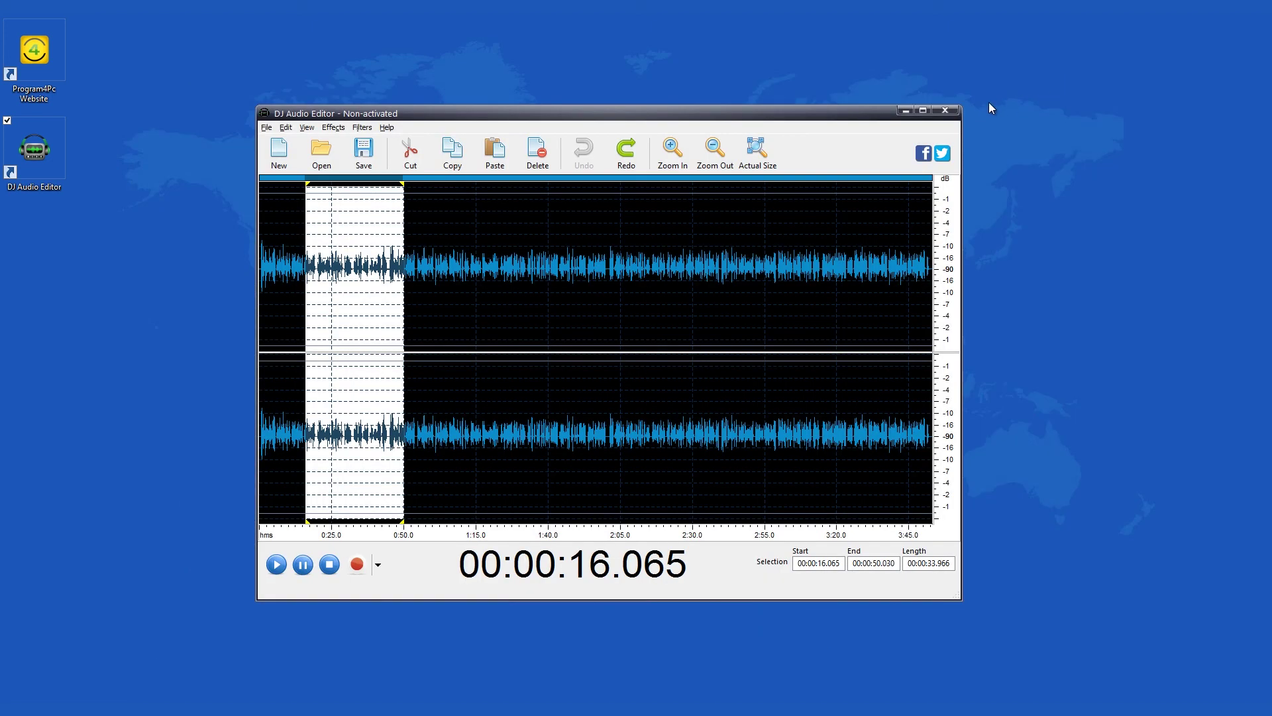